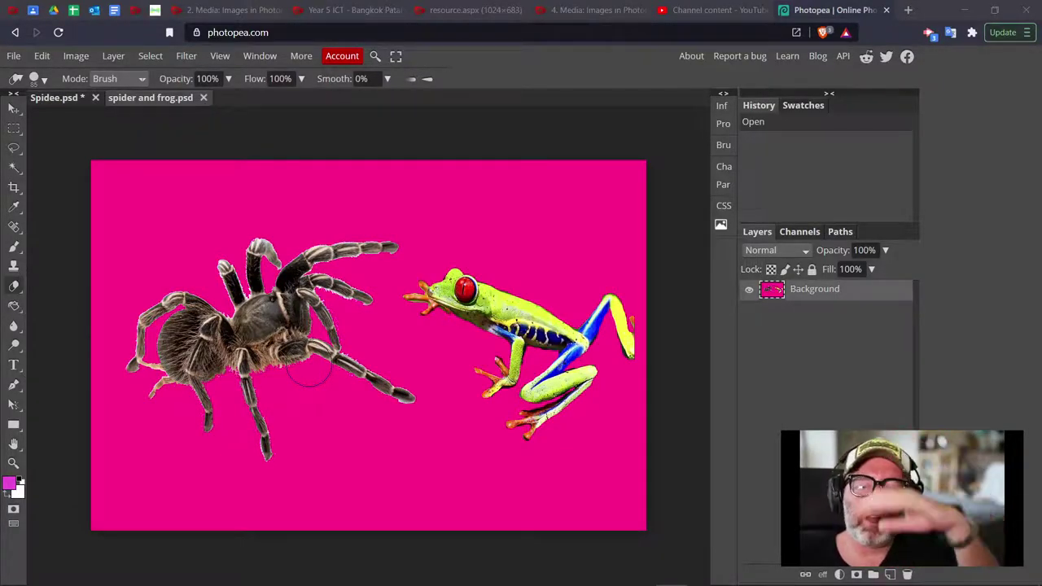
Check the course page, then close the finished spider and frog.psd example
left_click(220, 9)
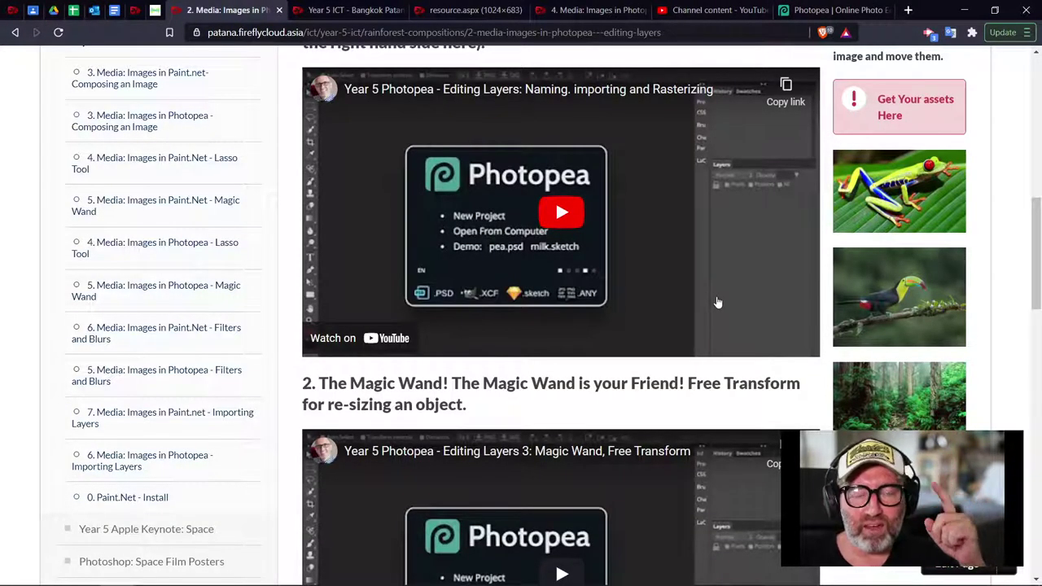
scroll(890, 350, "down", 1)
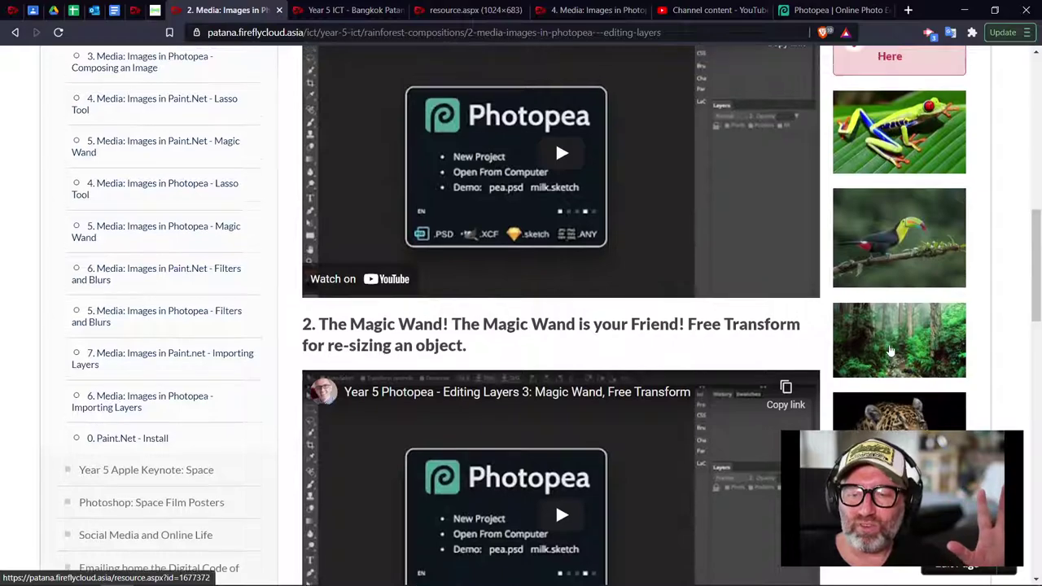
scroll(890, 350, "up", 1)
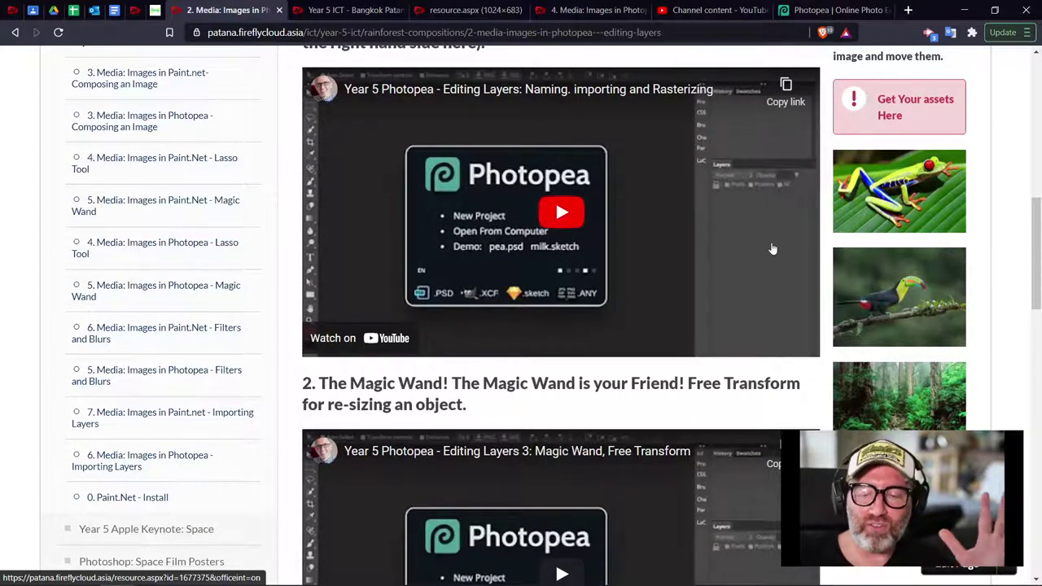
left_click(829, 10)
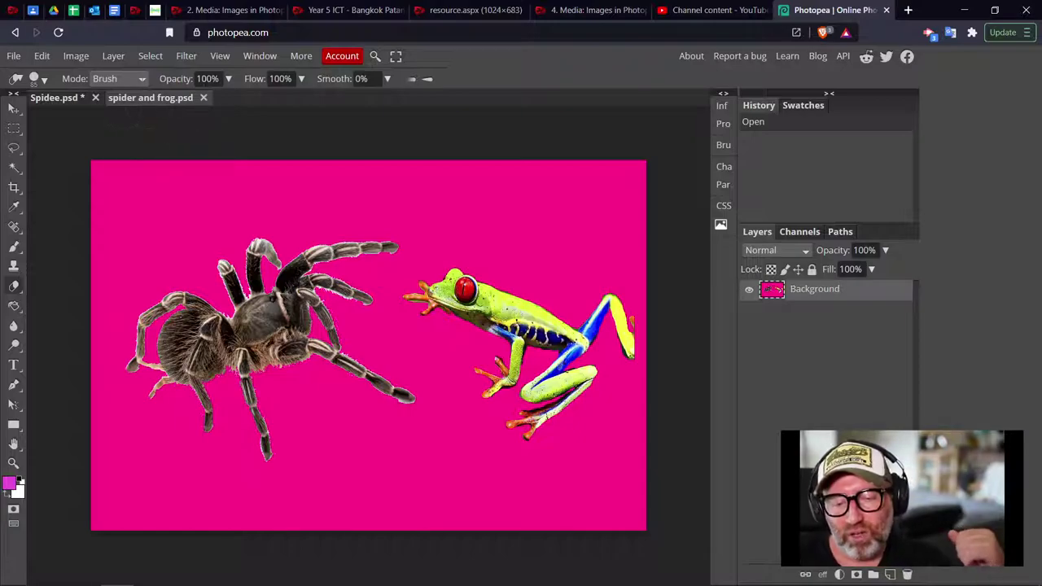
left_click(204, 97)
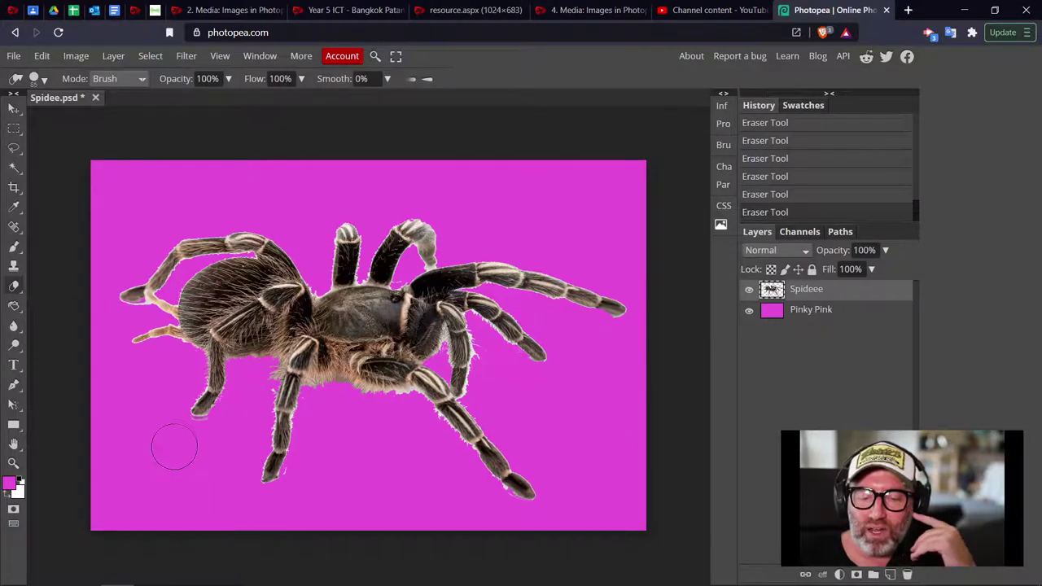
Flash the Pinky Pink layer's visibility, leaving it hidden so the tarantula shows on transparency
left_click(749, 311)
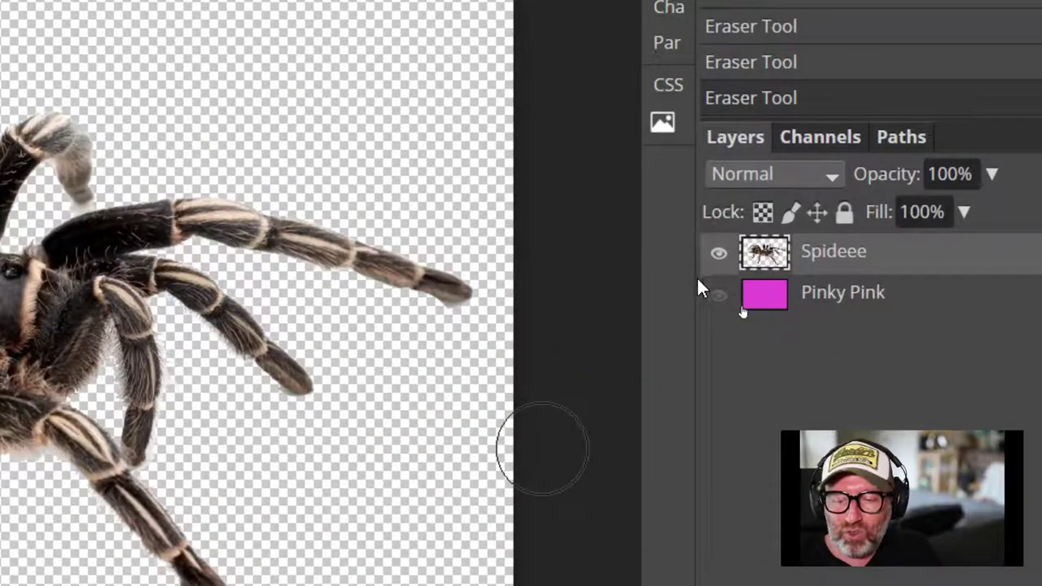
left_click(719, 297)
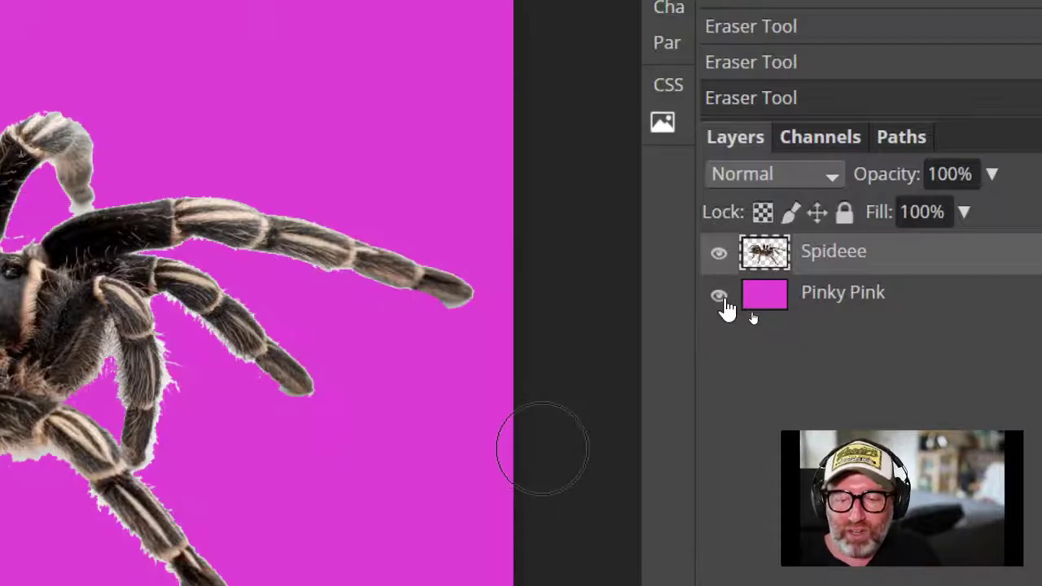
left_click(719, 297)
left_click(720, 298)
left_click(720, 297)
left_click(719, 297)
left_click(720, 297)
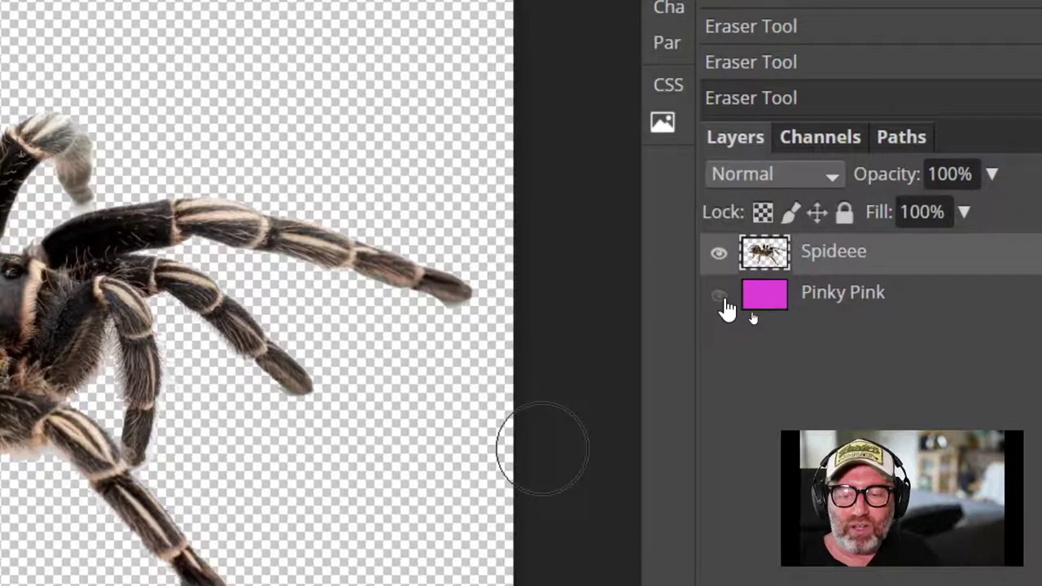
left_click(719, 297)
left_click(719, 297)
left_click(719, 297)
left_click(725, 303)
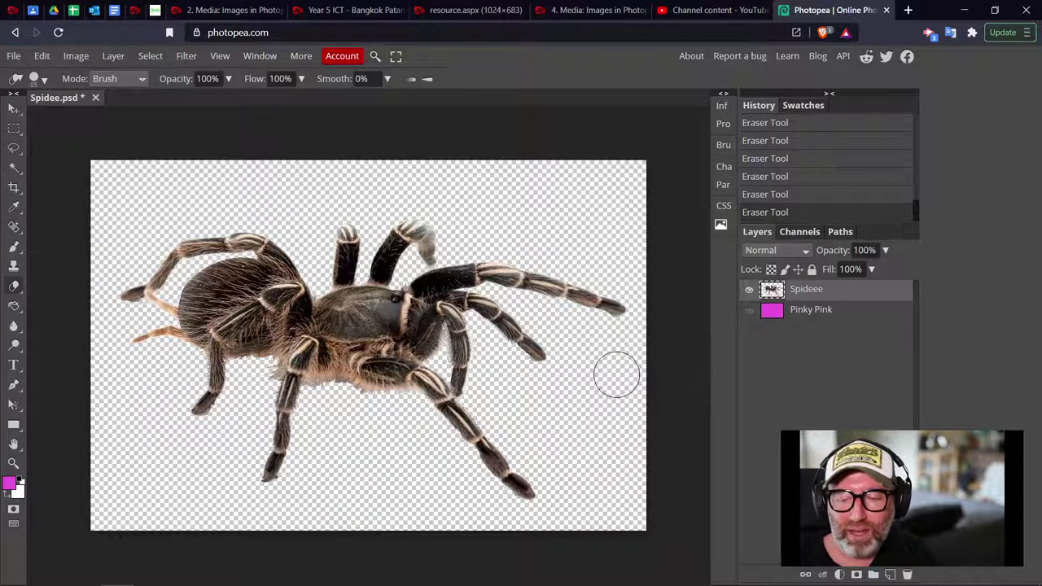
Save the full-size tree frog on a leaf image as 'Skinny Frog' into the Photopea folder
left_click(262, 12)
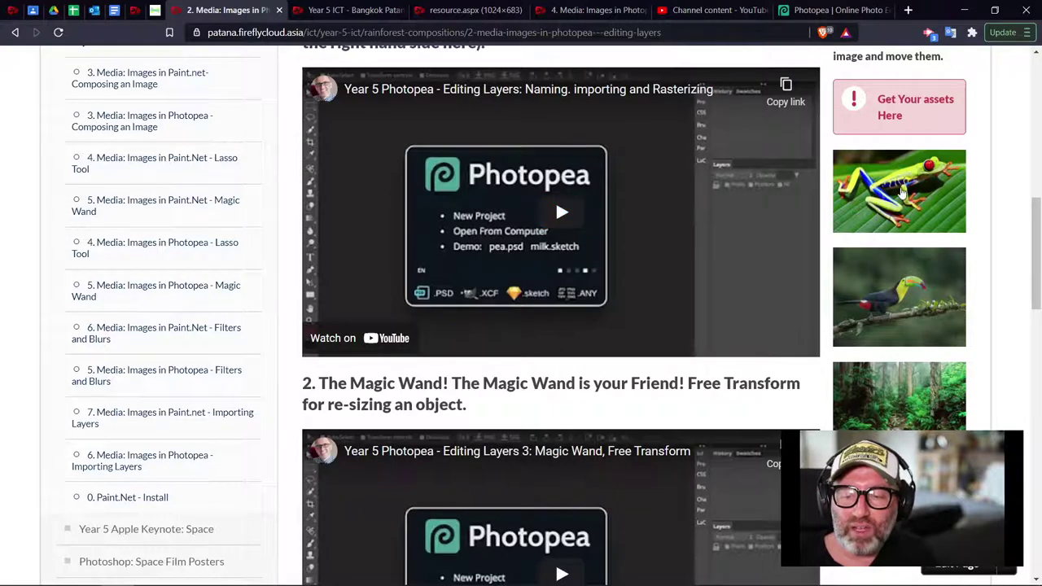
left_click(903, 189)
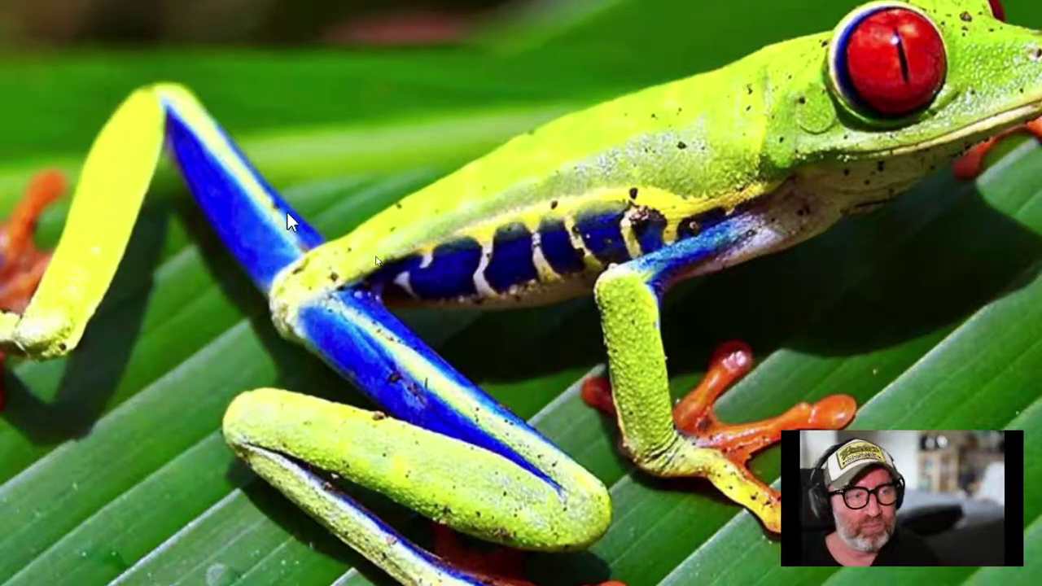
right_click(296, 220)
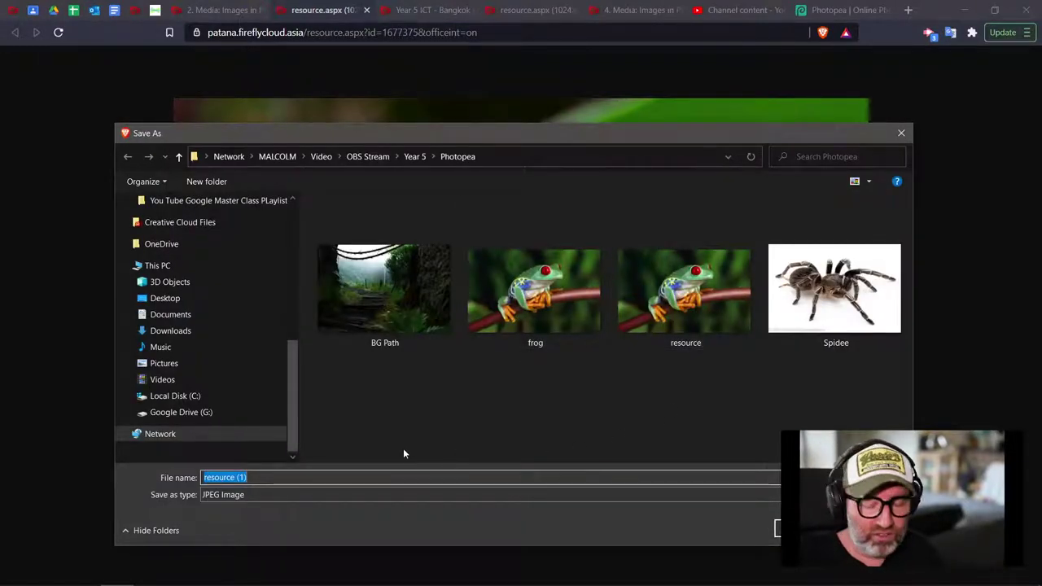
type("Skinny ")
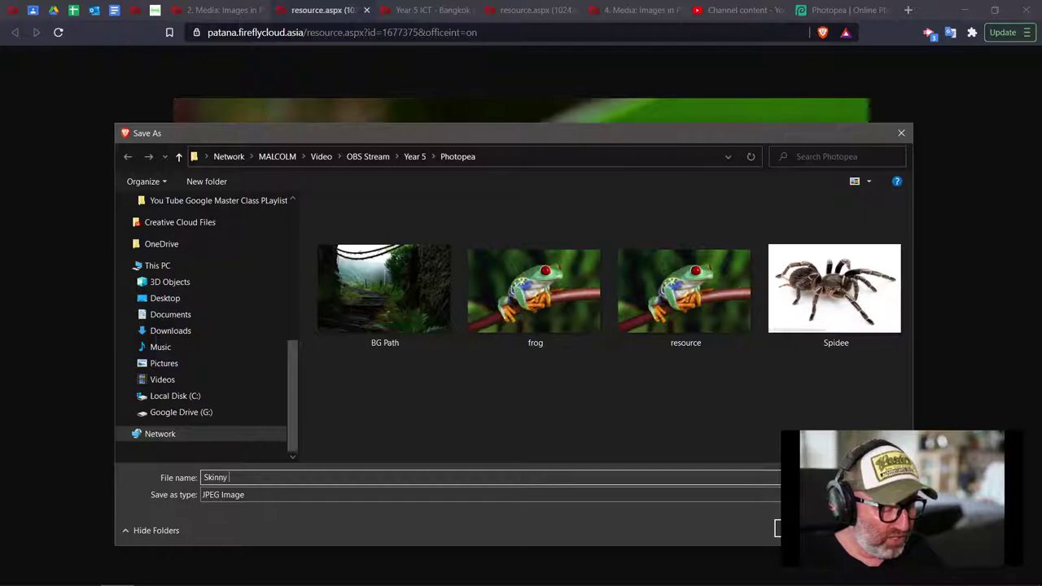
type("Frog")
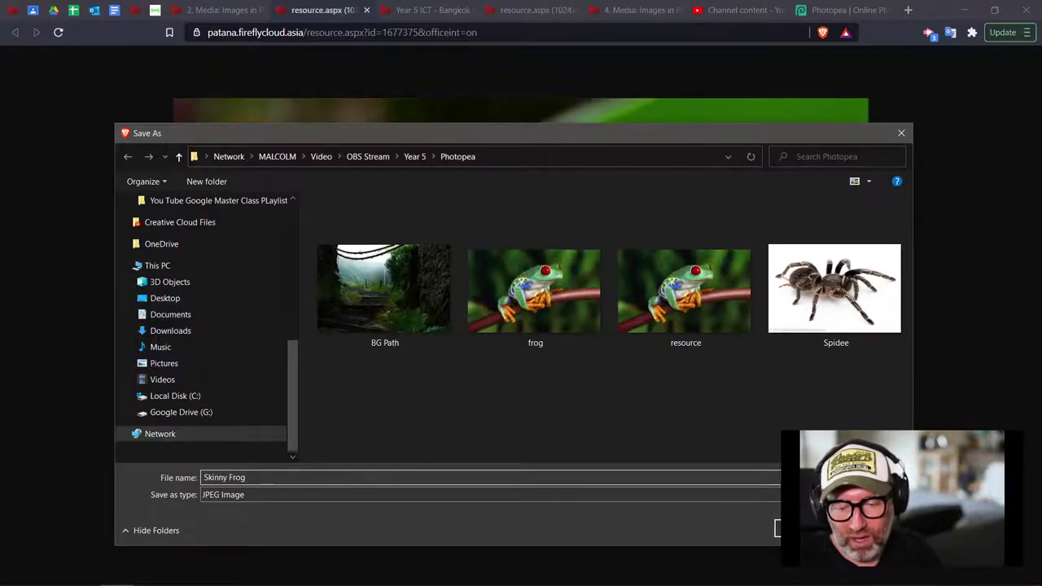
key("Return")
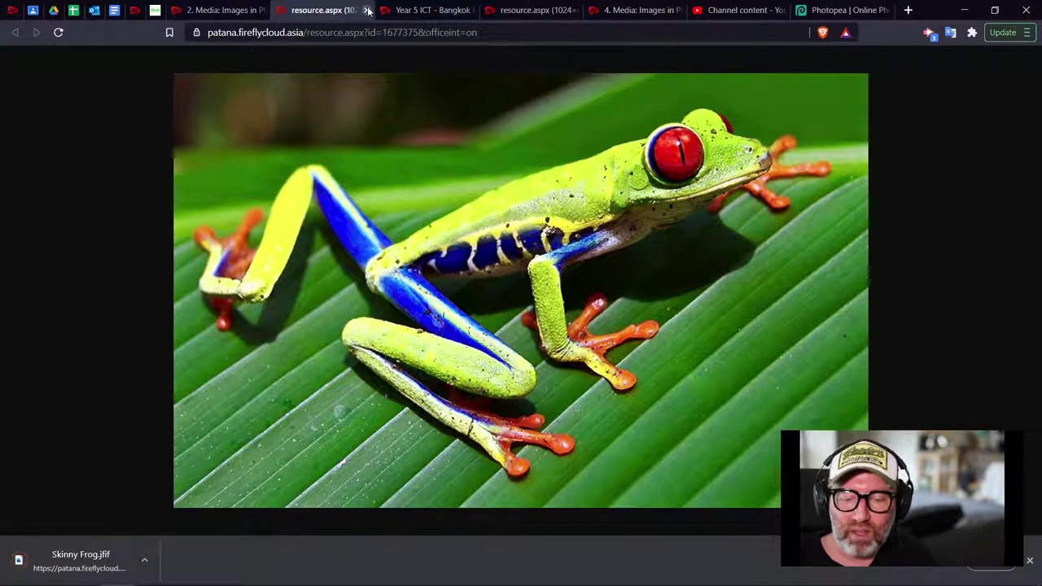
Close the frog image page and download notice, and return to Spidee.psd
left_click(367, 10)
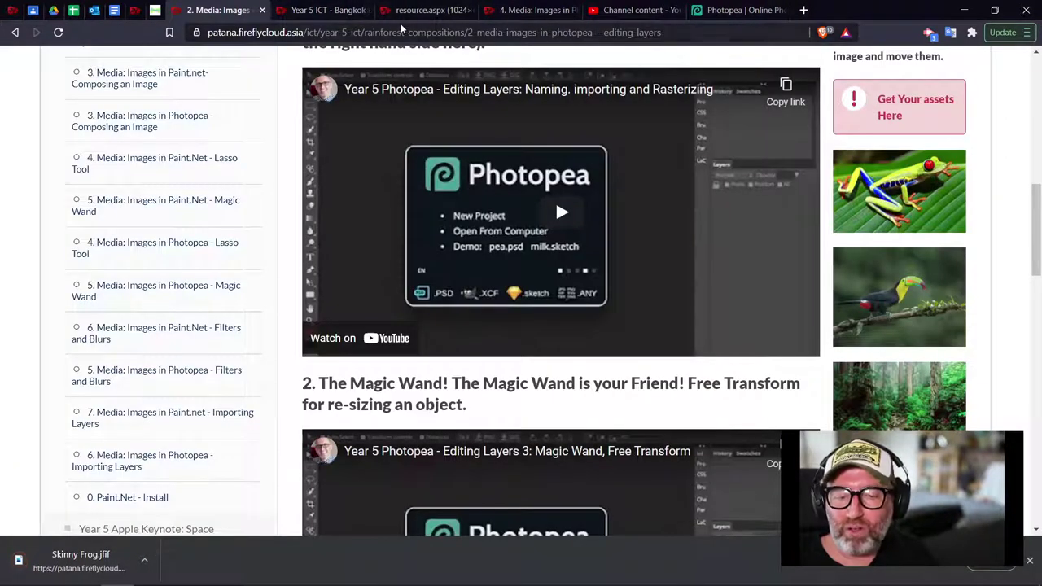
left_click(1028, 563)
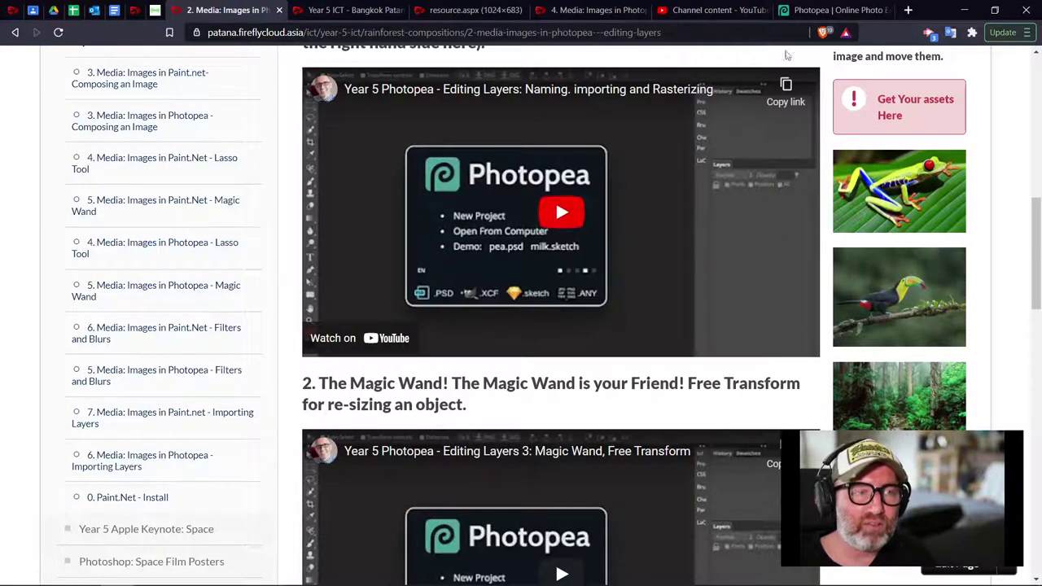
left_click(835, 8)
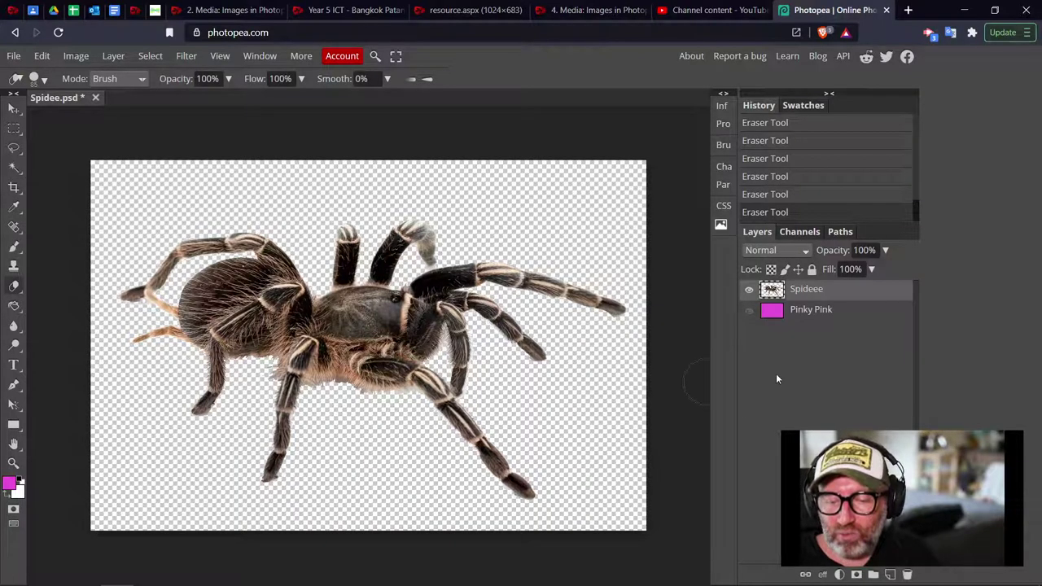
Place Skinny Frog from the Year 5 > Photopea folder with File > Open & Place
left_click(14, 56)
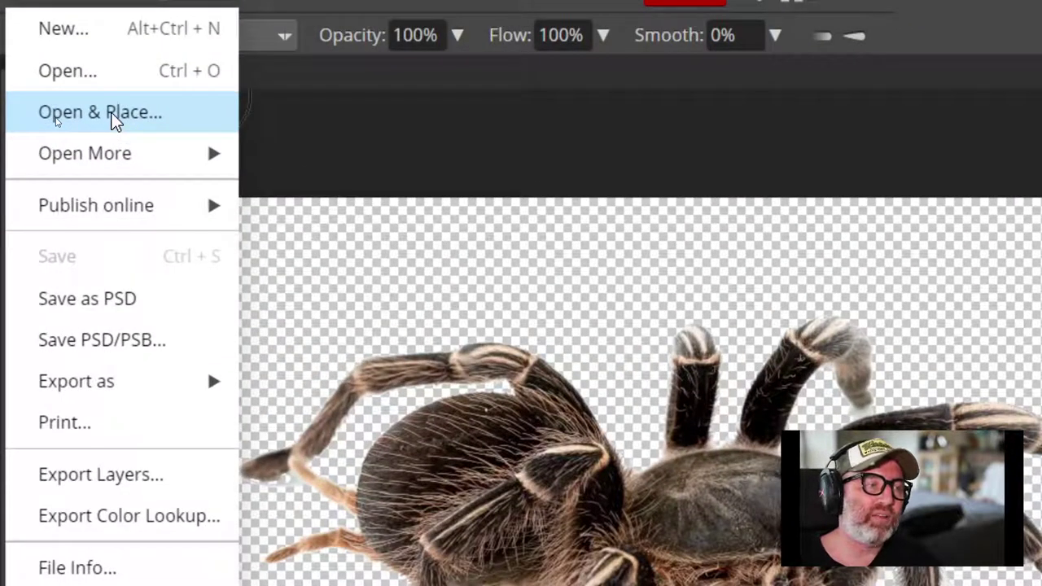
left_click(114, 120)
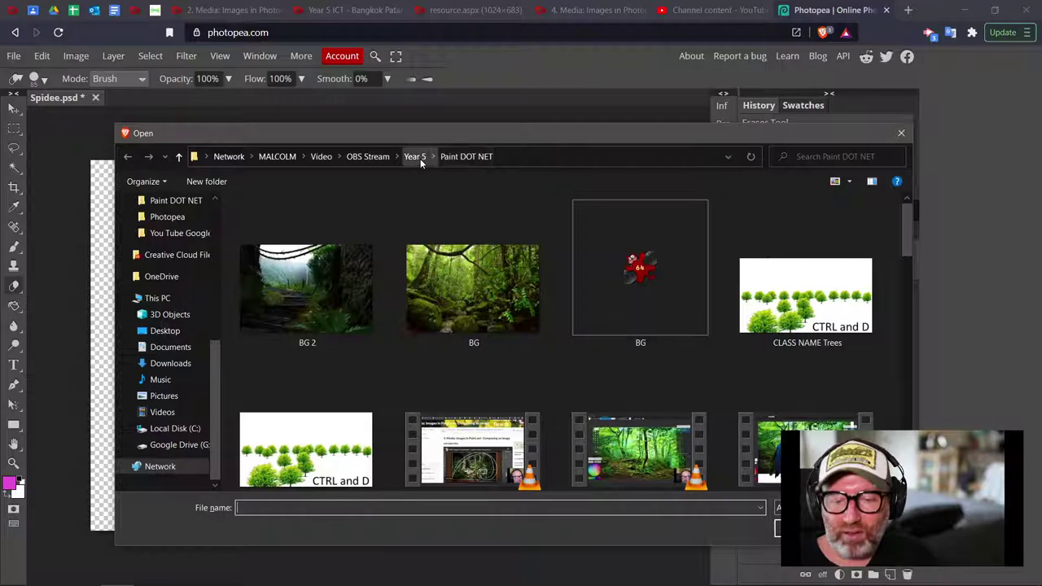
left_click(415, 157)
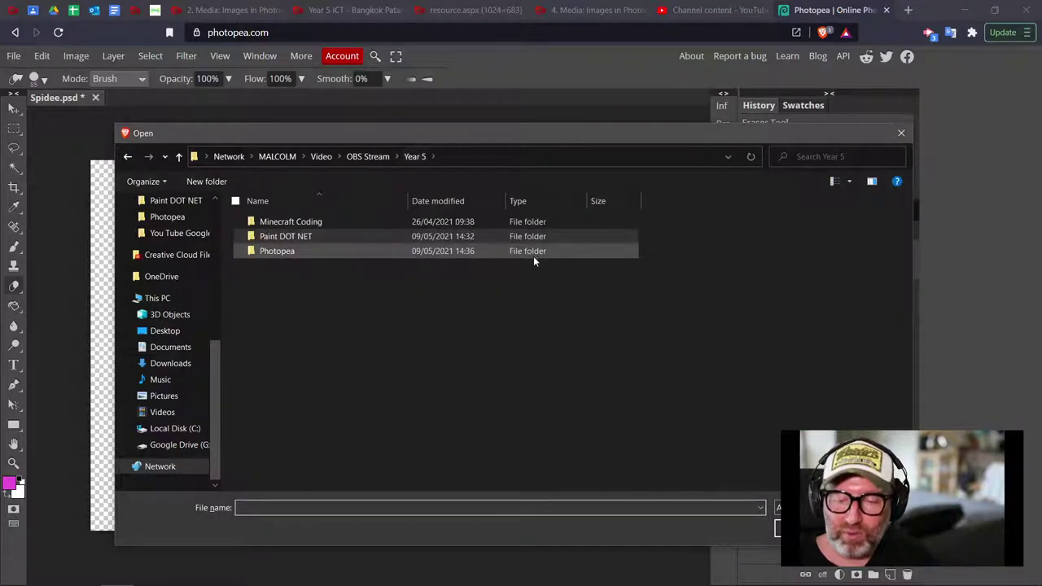
double_click(297, 250)
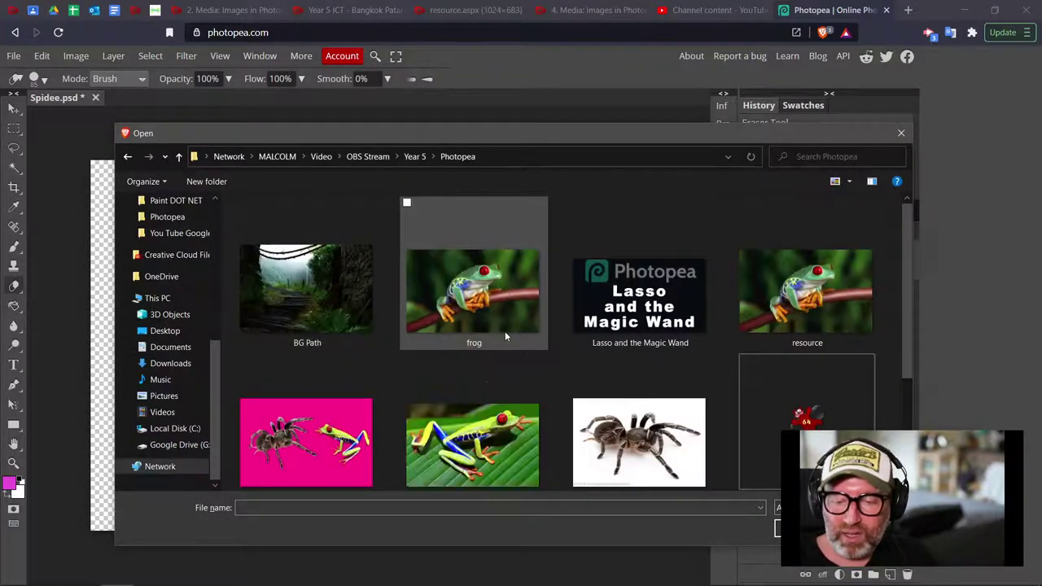
scroll(504, 336, "down", 1)
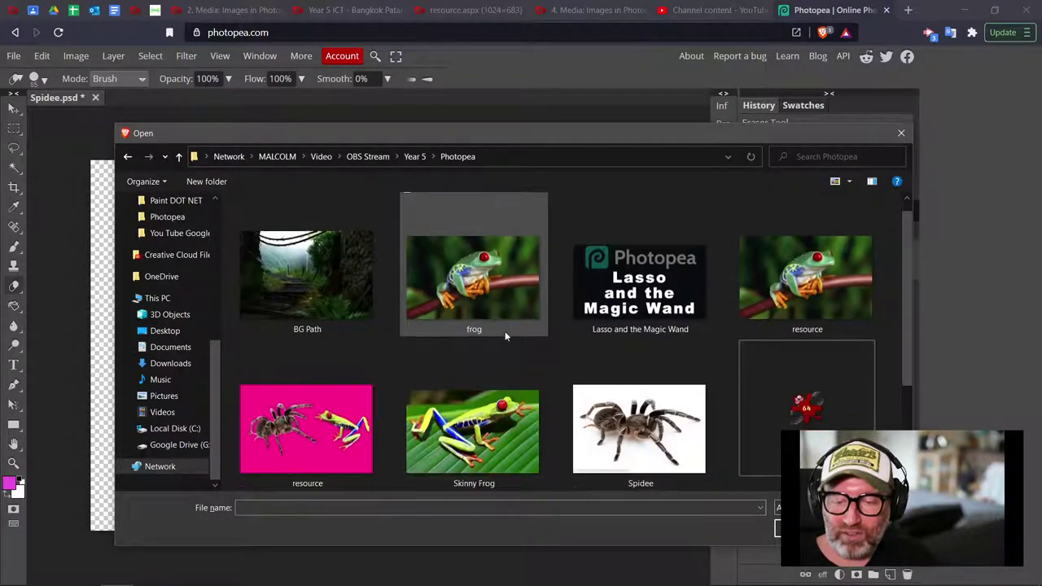
double_click(501, 440)
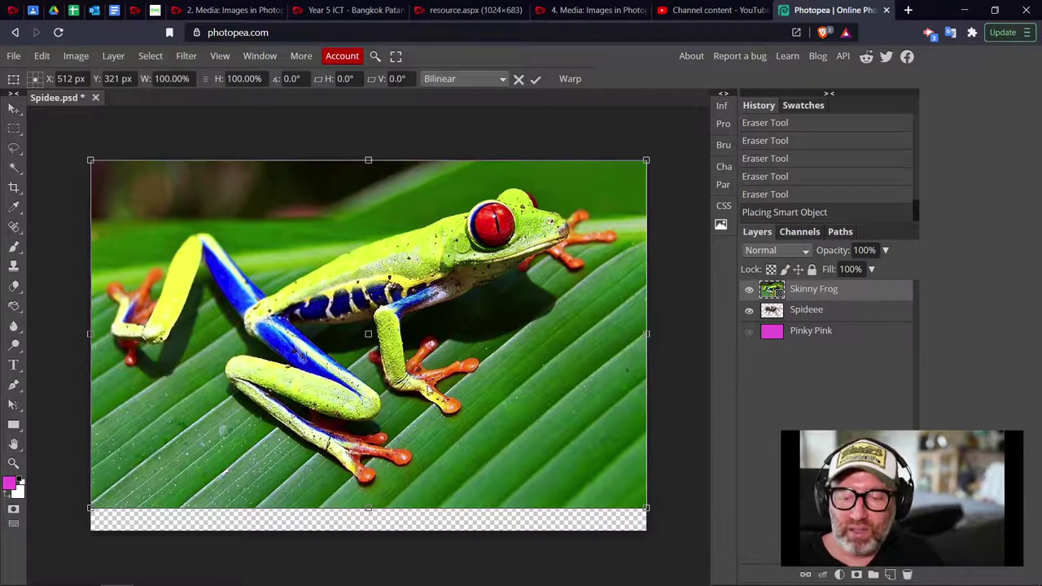
Nudge the placed frog image slightly and commit the placement at its current size
mouse_move(428, 389)
left_mouse_down()
mouse_move(433, 412)
mouse_move(417, 372)
mouse_move(415, 381)
left_mouse_up()
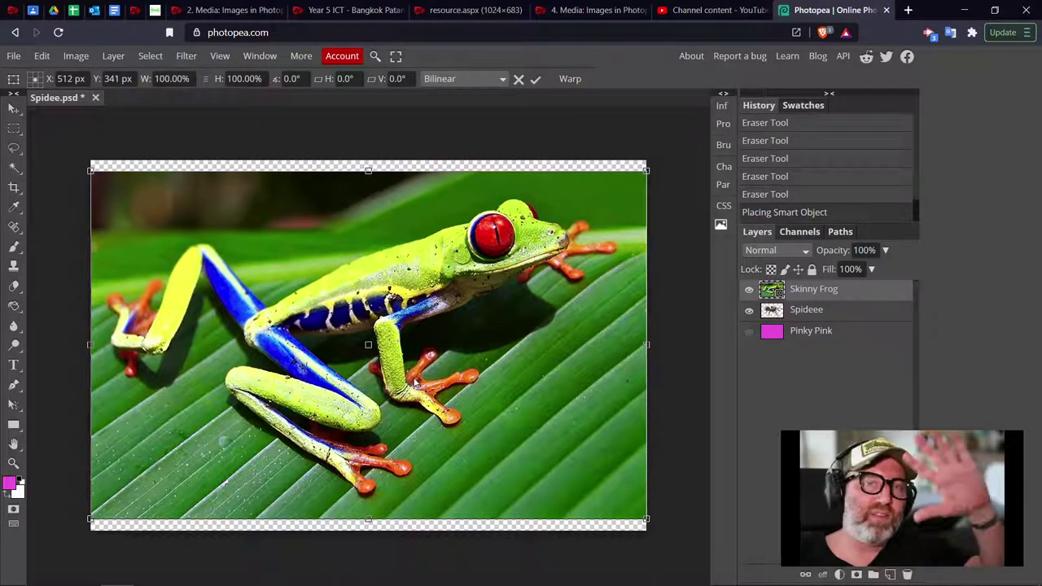
key("e")
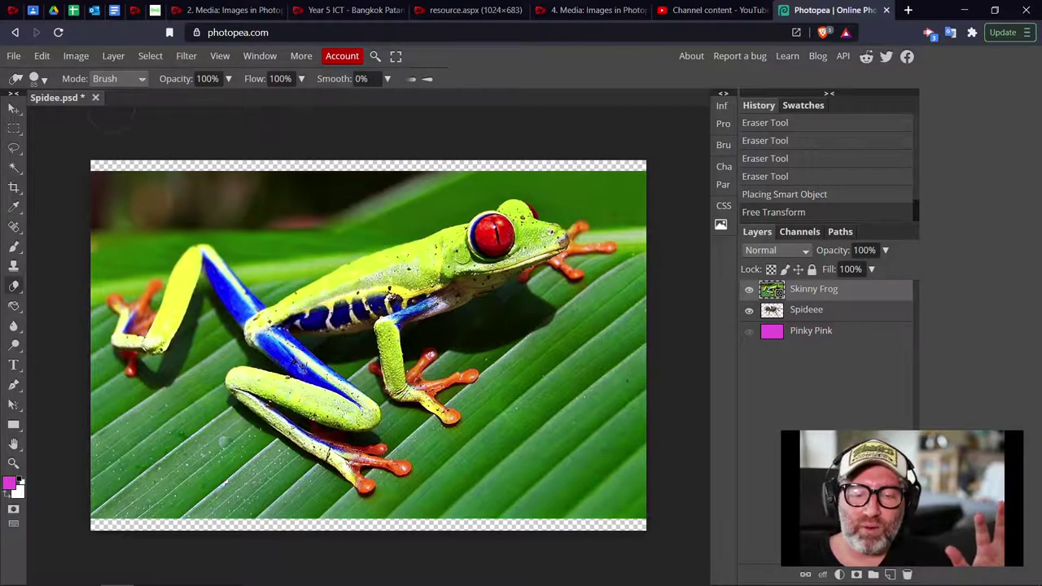
Choose the Magic Wand and set its tolerance to 8
left_click(18, 167)
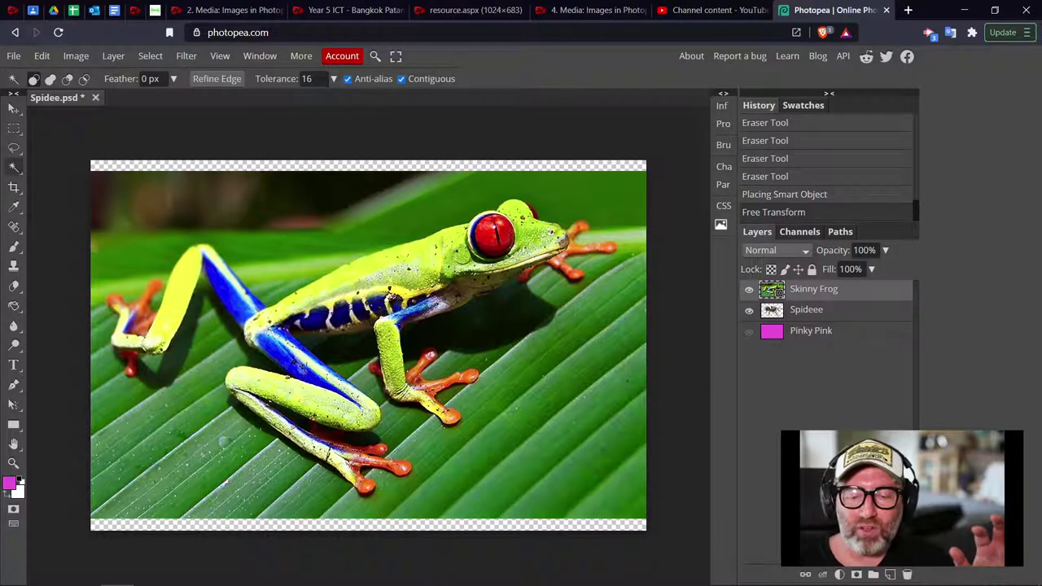
left_click(310, 78)
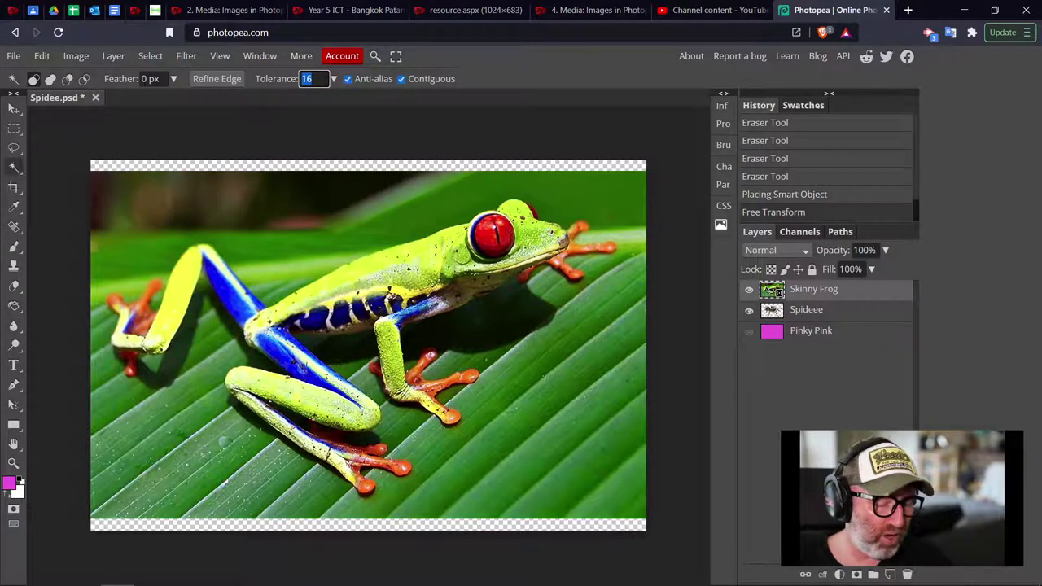
type("8")
Test Magic Wand selections on green leaf patches and the dark top-left background
left_click(550, 290)
left_click(577, 371)
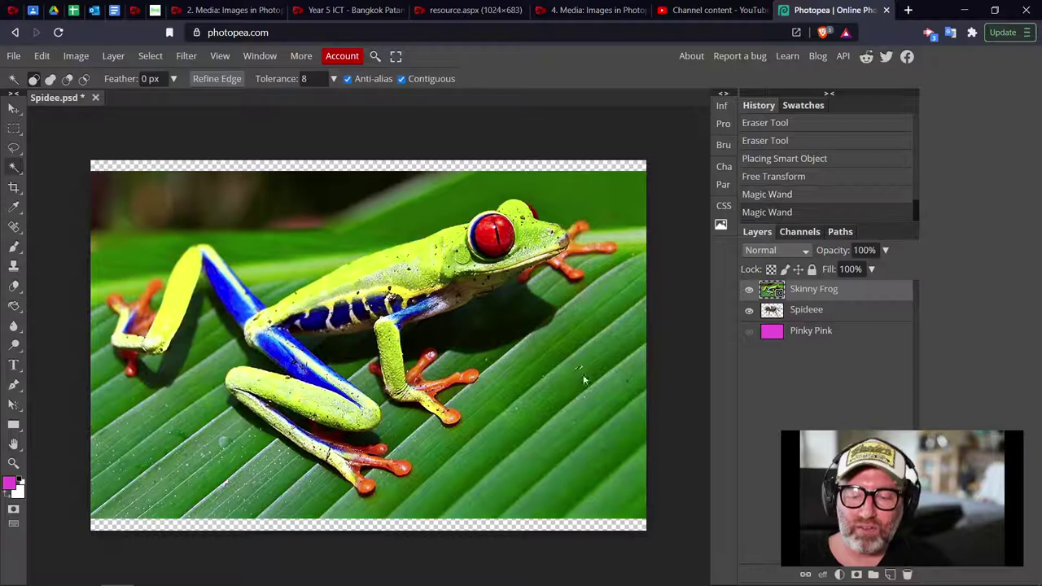
left_click_drag(583, 380, 581, 386)
left_click(570, 375)
left_click(584, 395)
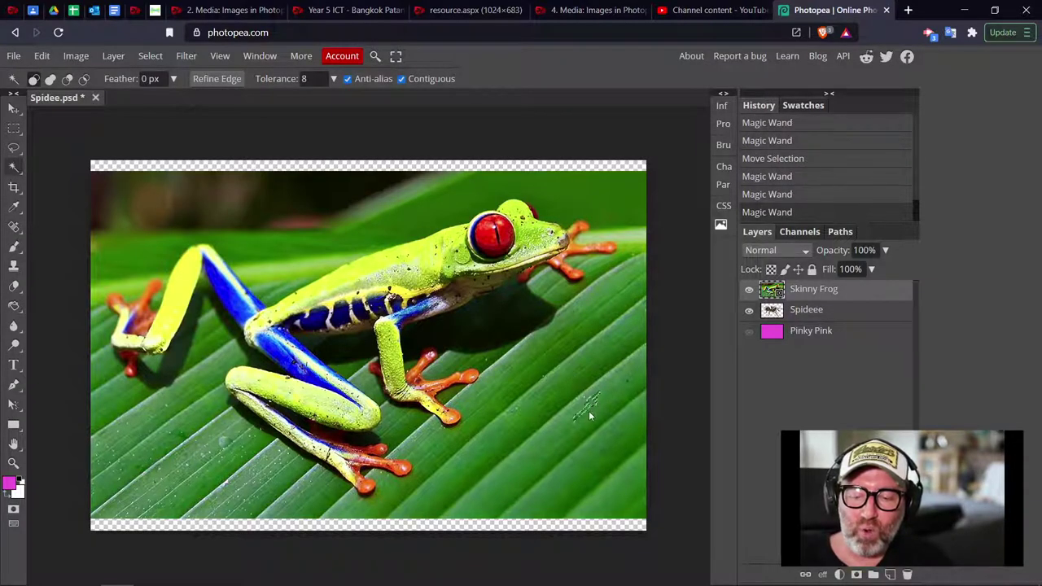
left_click(616, 438)
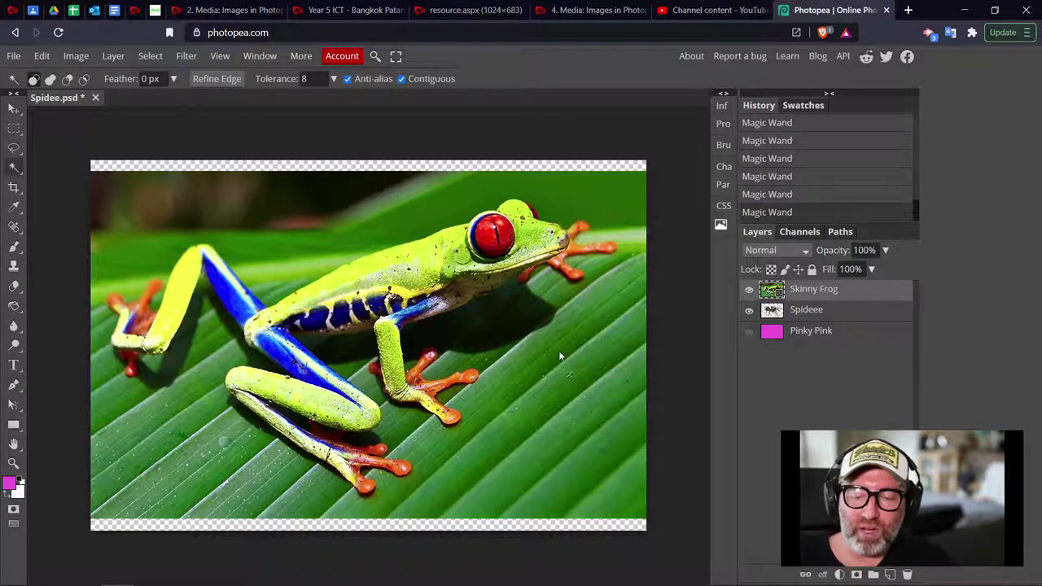
left_click(620, 208)
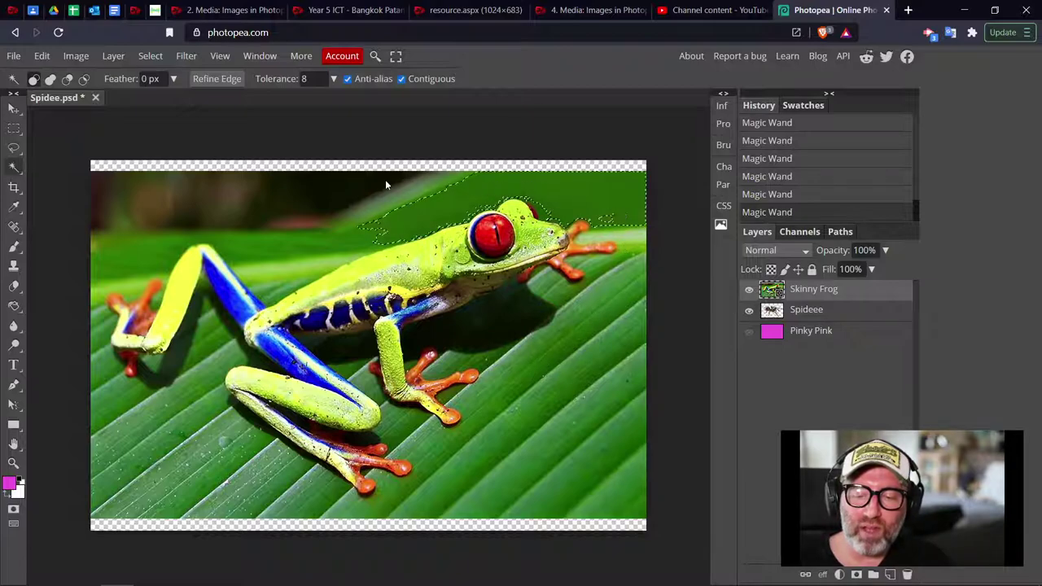
left_click(140, 204)
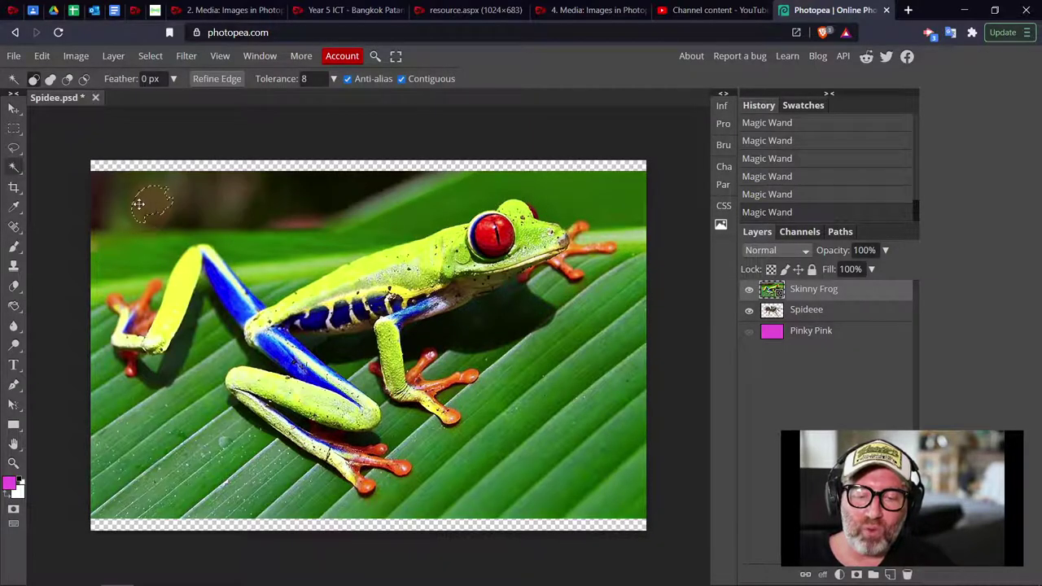
left_click(138, 205)
left_click(111, 199)
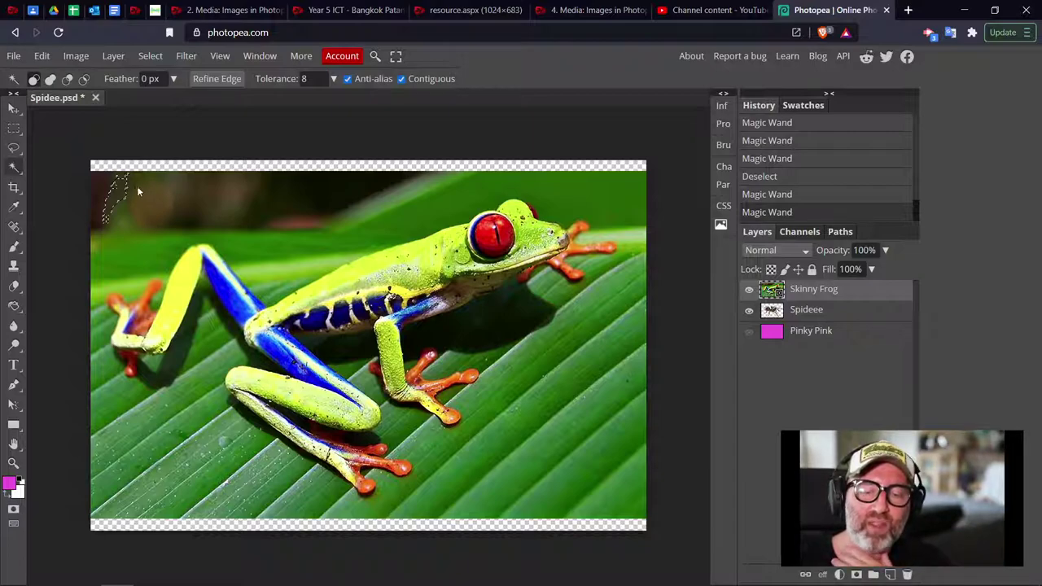
Switch to Quick Selection and paint over the frog, leaf and surrounding background
right_click(18, 169)
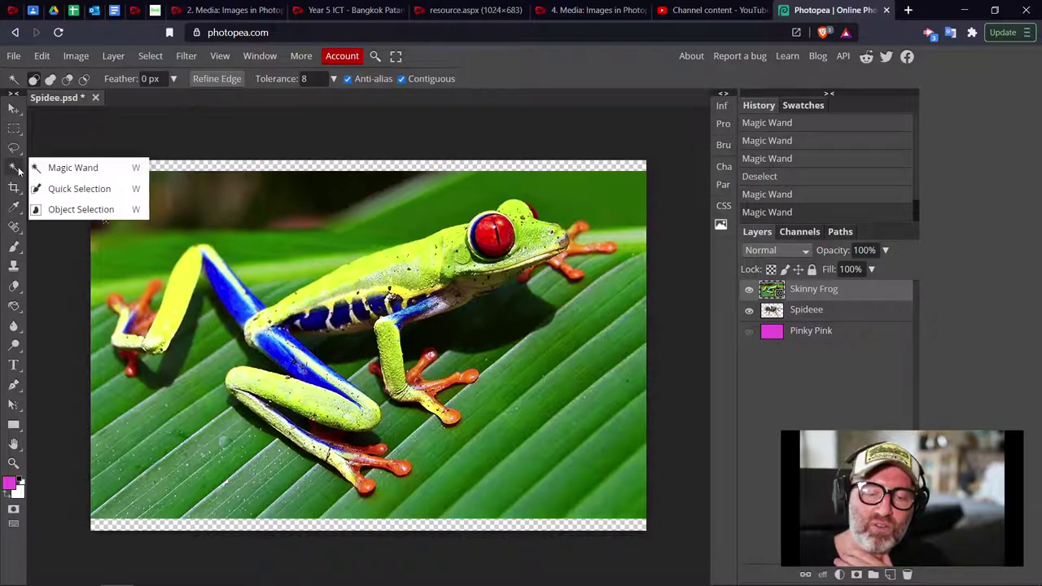
left_click(79, 188)
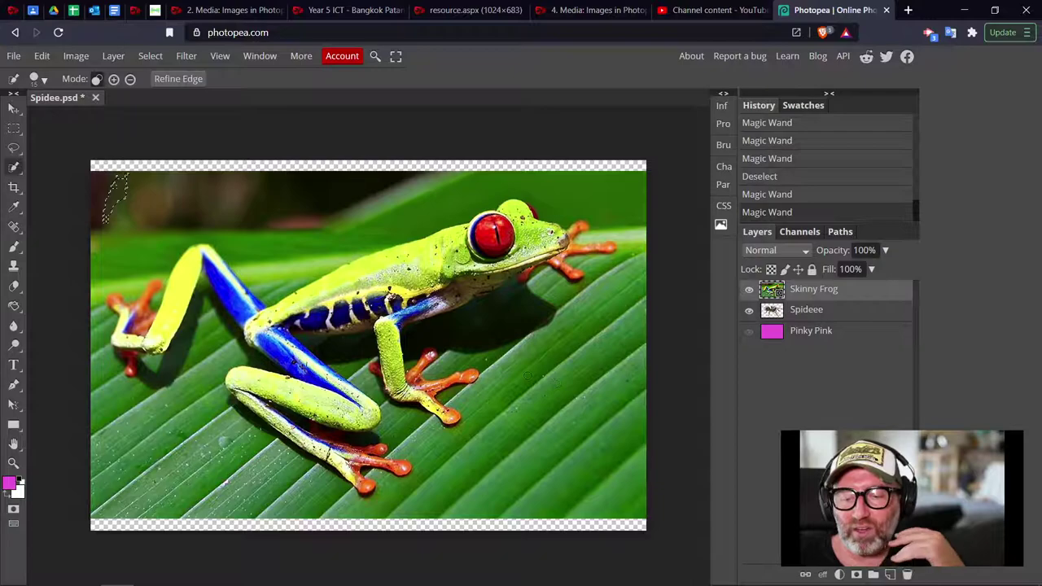
left_click(545, 378)
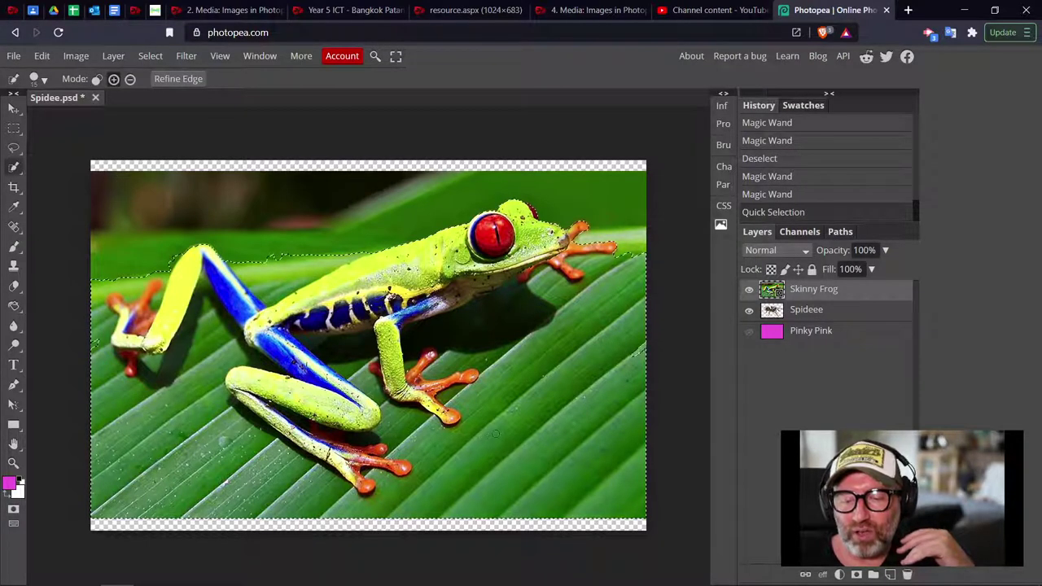
left_click(284, 199)
left_click(285, 199)
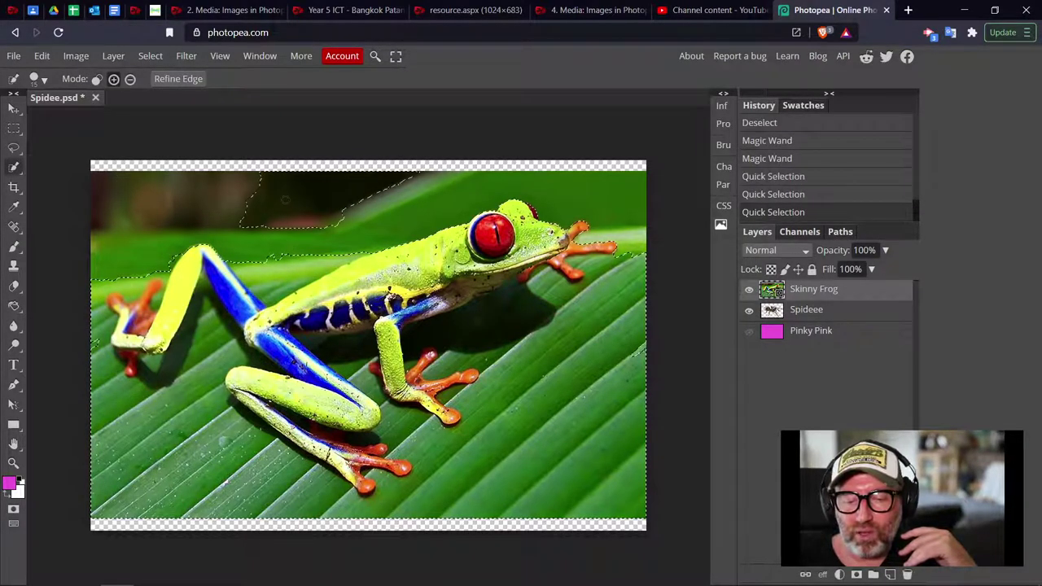
left_click(157, 192)
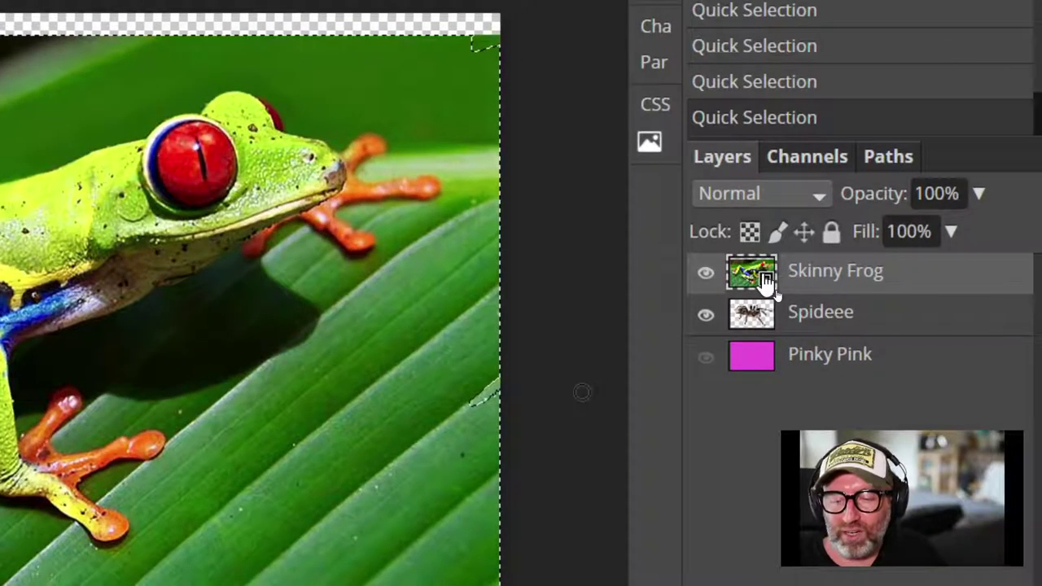
Rasterize the Skinny Frog layer from the Layer menu, then deselect with Ctrl+D
right_click(762, 278)
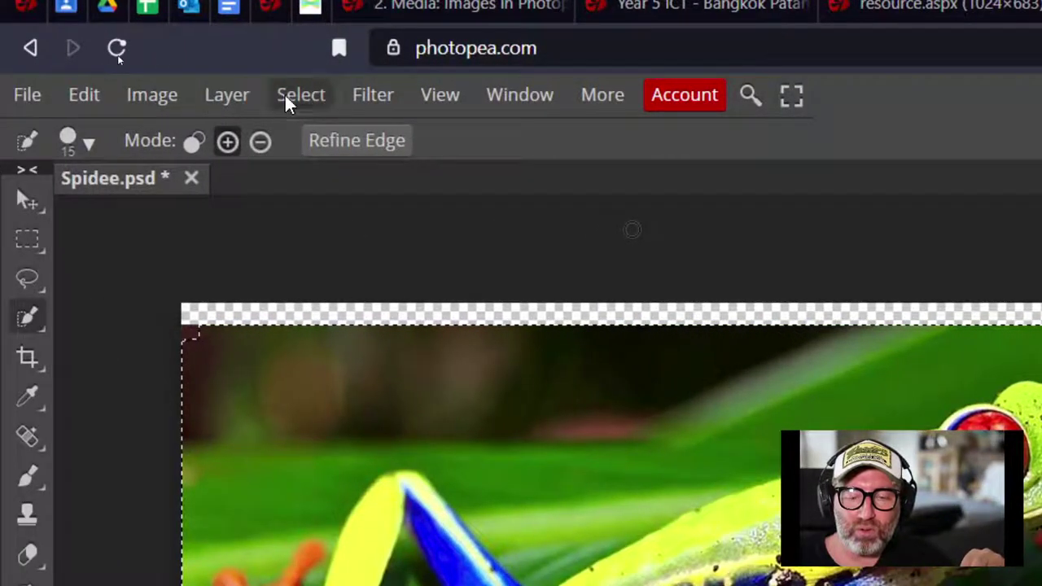
left_click(227, 94)
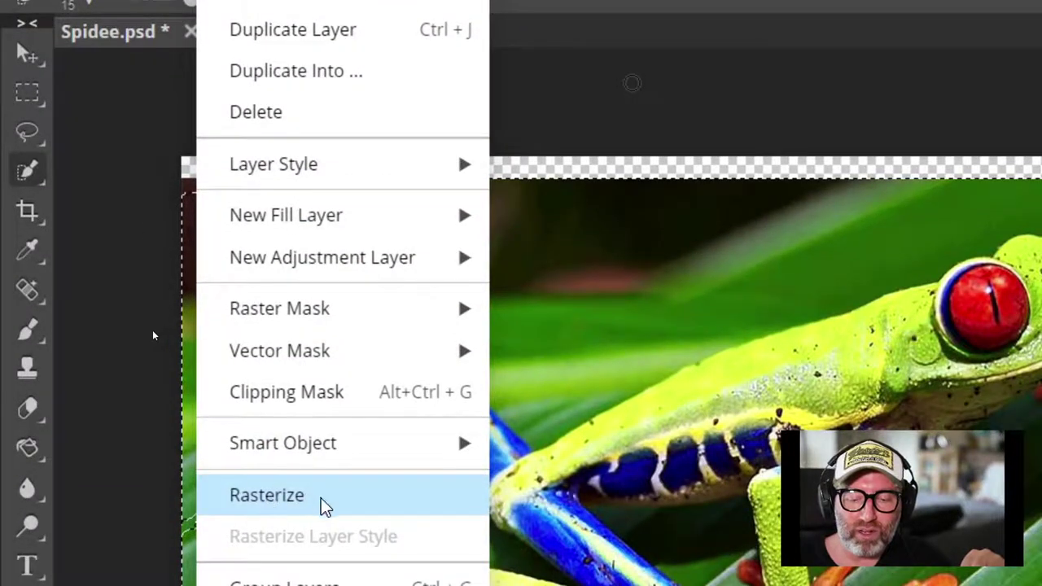
left_click(632, 82)
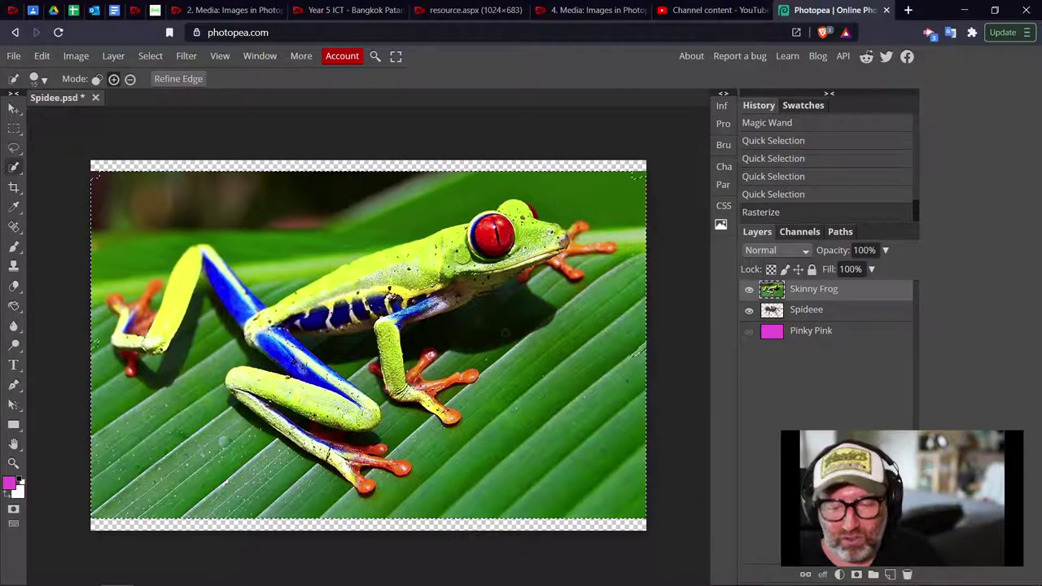
key("ctrl+d")
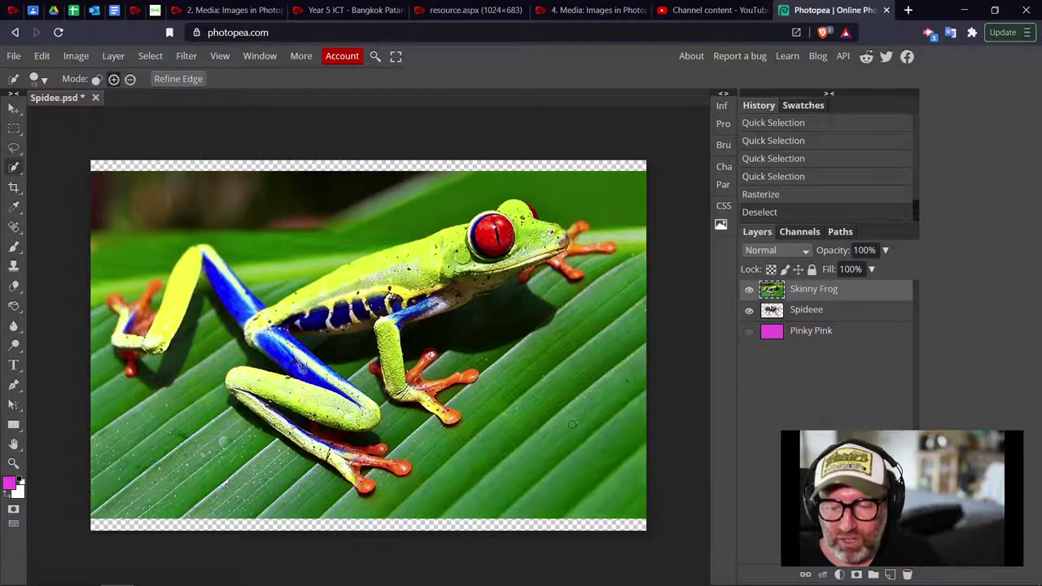
Reselect the frog and leaf, show Pinky Pink, and test-delete the selection before undoing
left_click(573, 424)
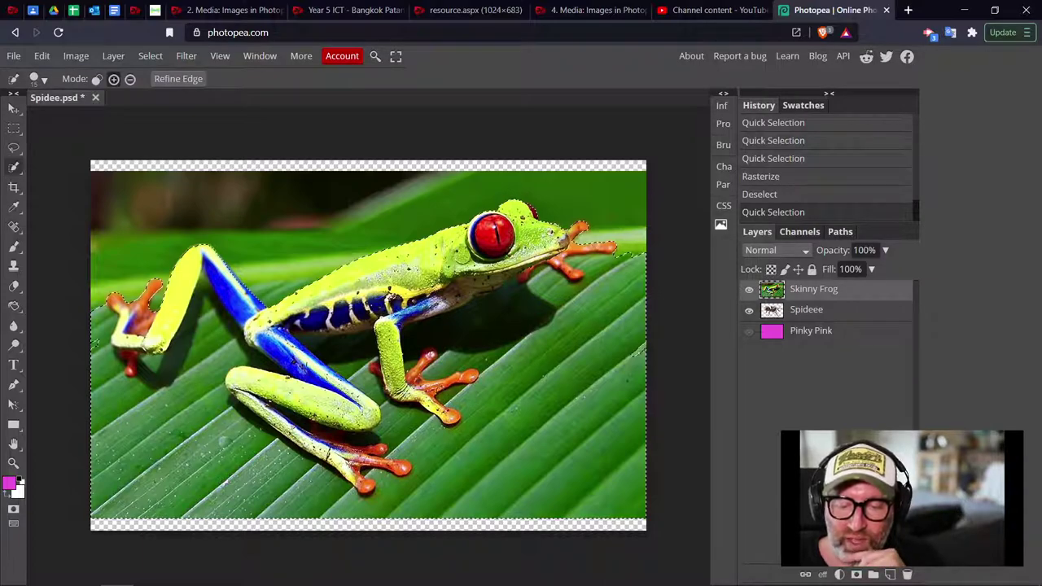
left_click(749, 332)
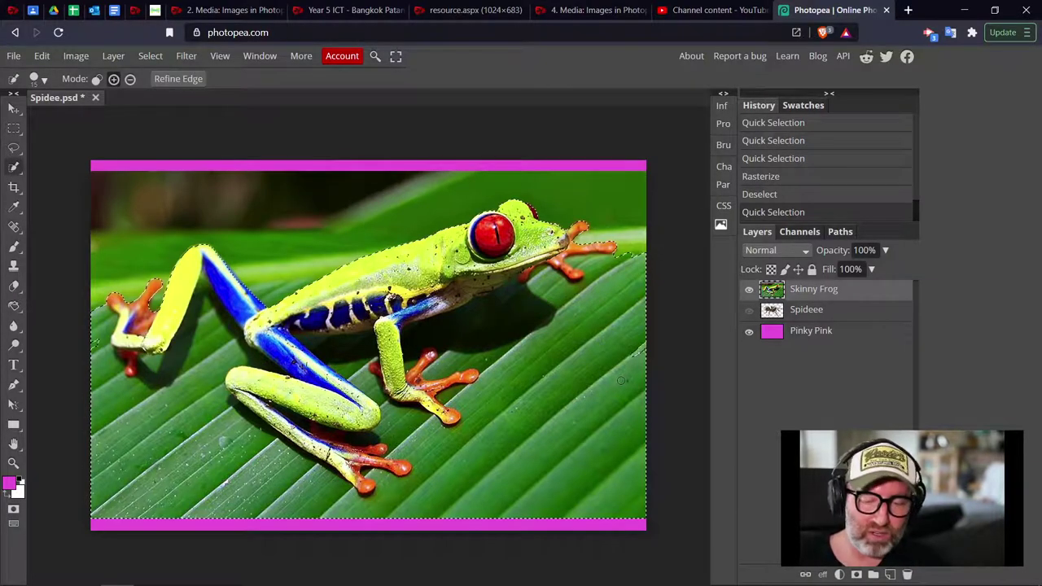
key("Delete")
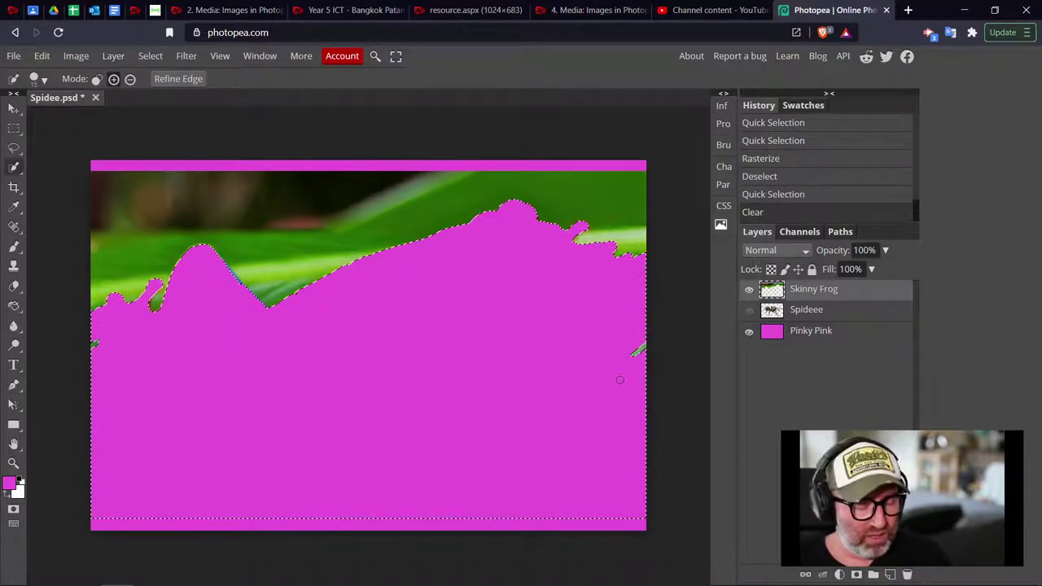
key("ctrl+z")
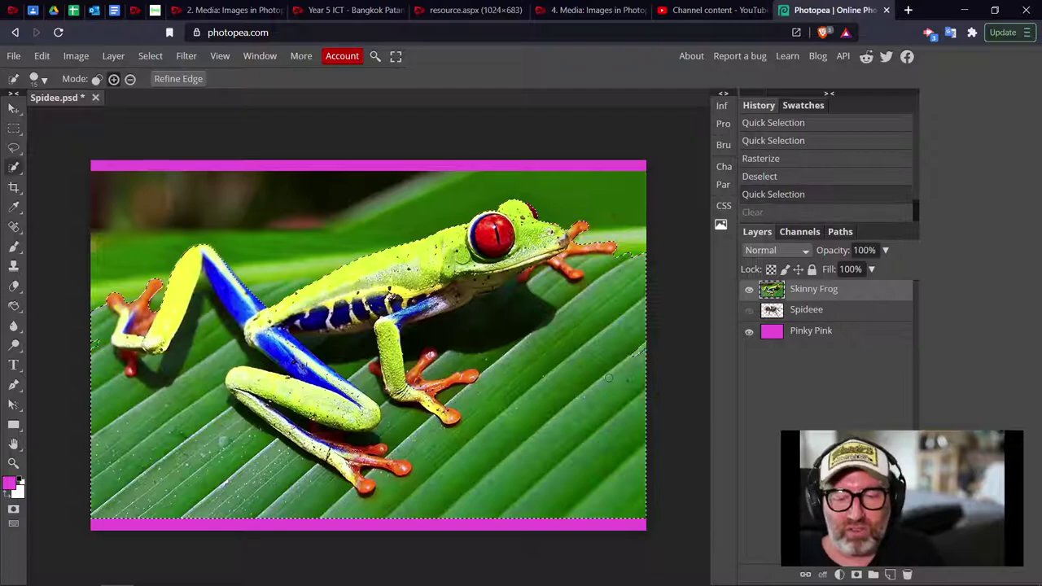
right_click(10, 169)
Set the Magic Wand tolerance to 32 and test-select leaf veins around the frog
left_click(52, 171)
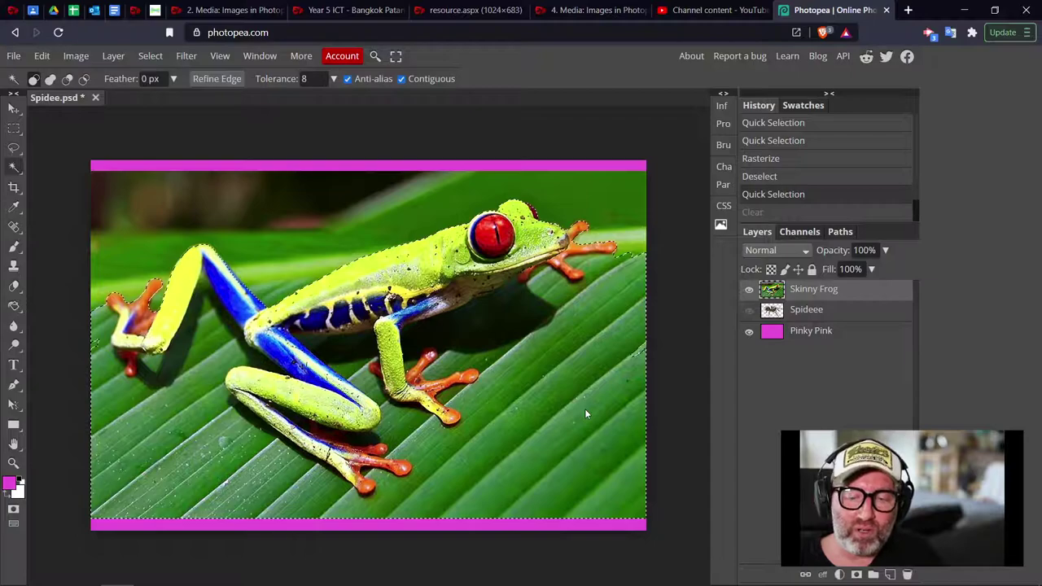
left_click(361, 211)
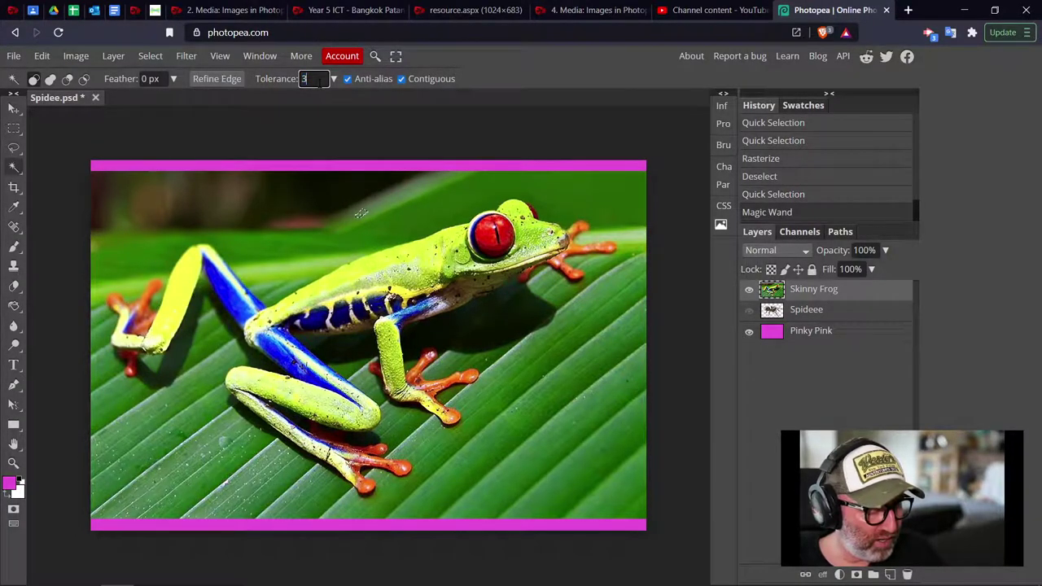
type("2")
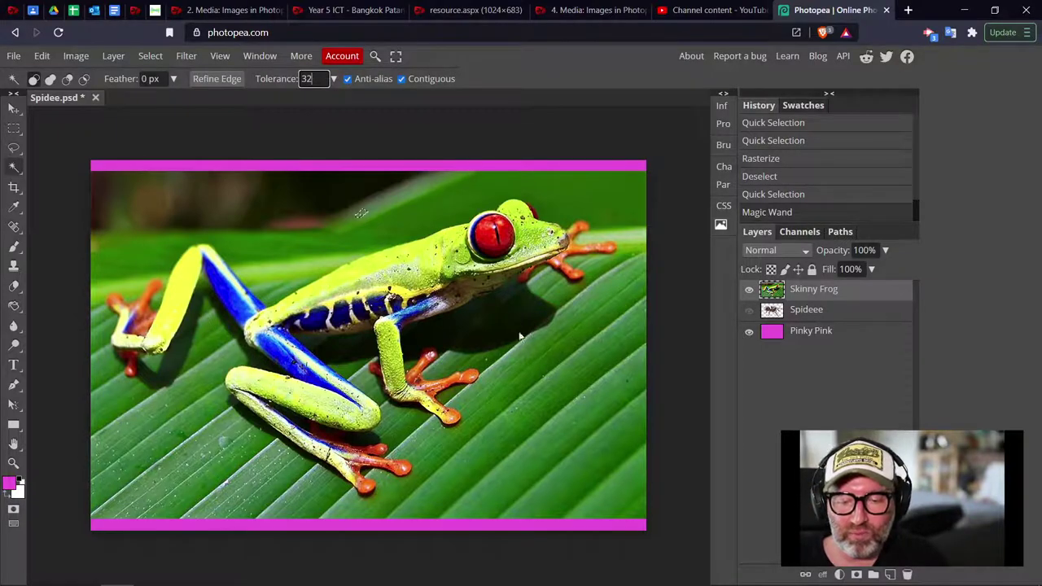
left_click(617, 420)
left_click(604, 407)
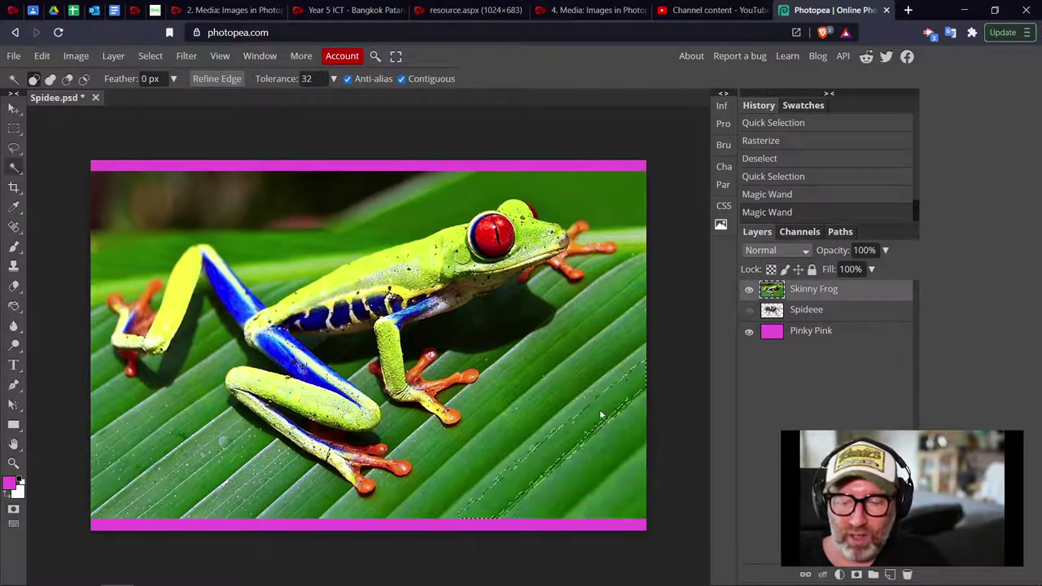
left_click(593, 370)
left_click(591, 366)
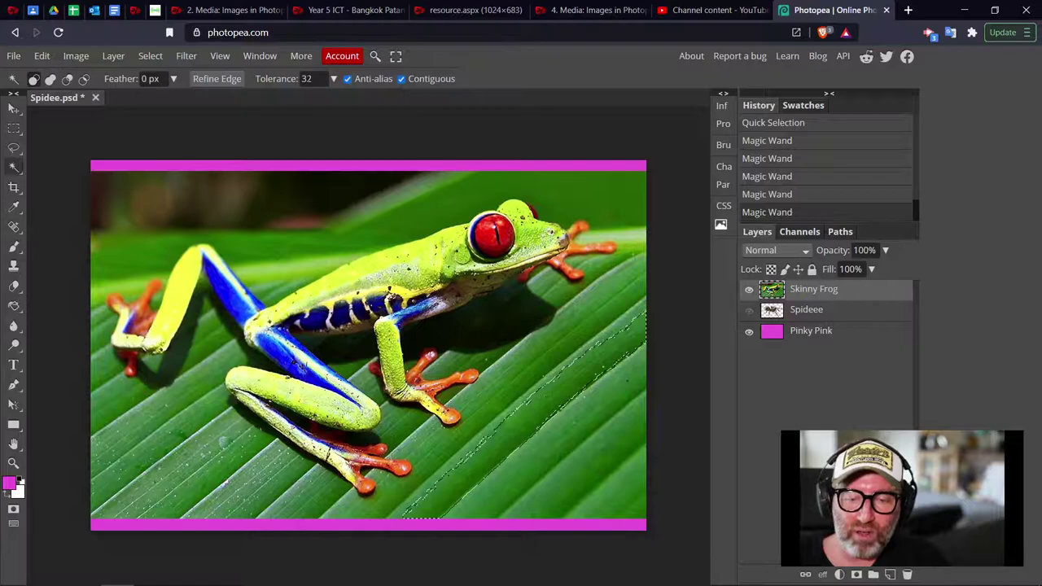
double_click(306, 79)
Set tolerance to 64 and clear the dark background band above the frog
type("64")
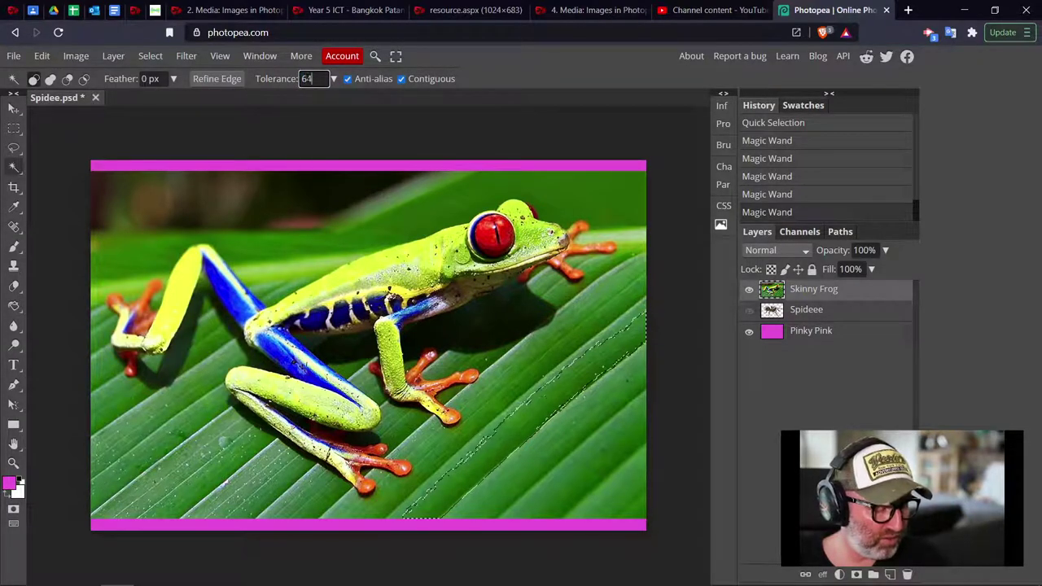
left_click(596, 210)
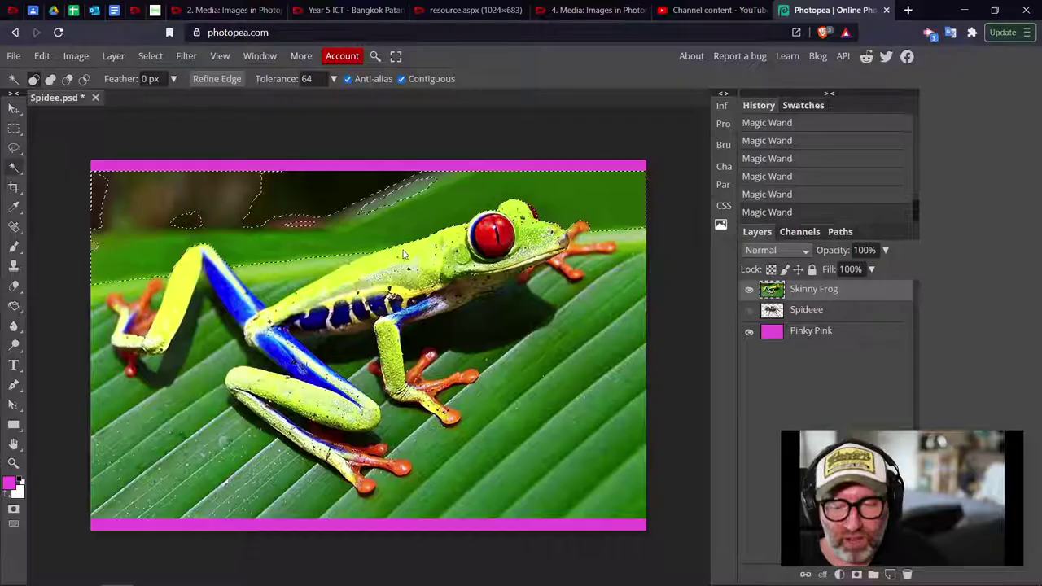
left_click(41, 55)
left_click(91, 168)
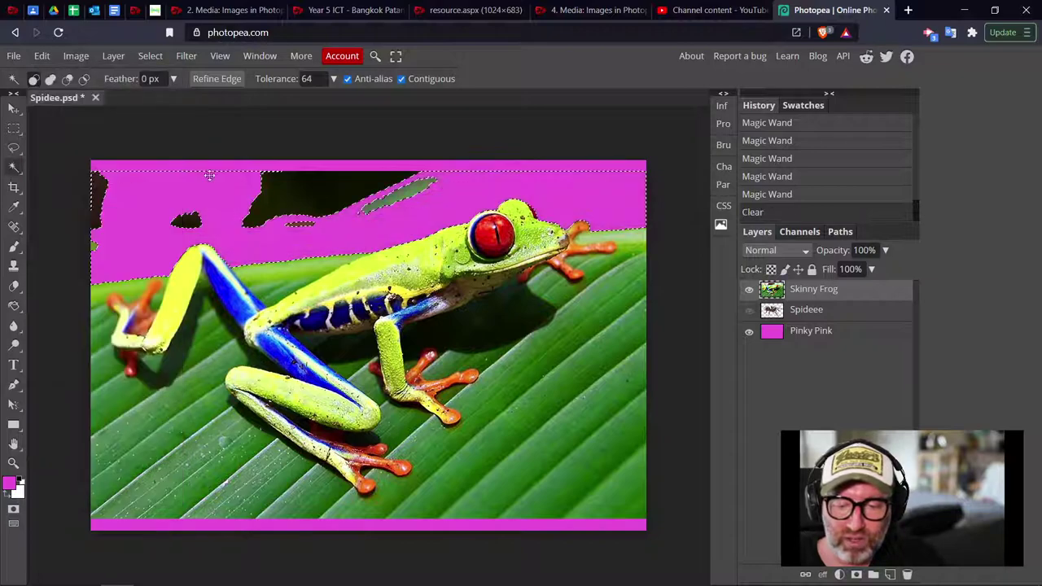
Delete the leaf stripe, dark patches and left-edge strip above and left of the frog
left_click(395, 198)
key("Delete")
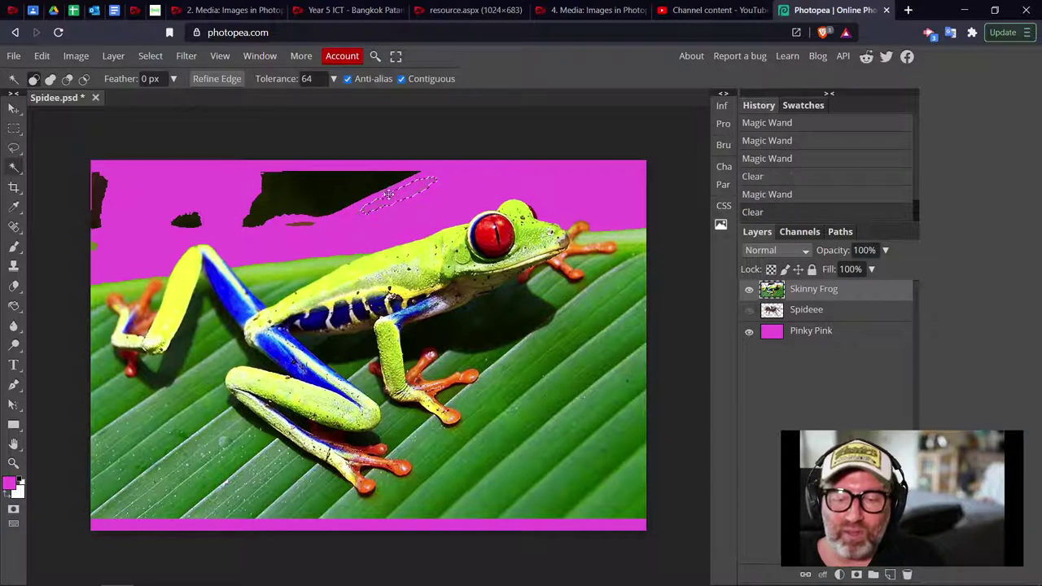
left_click(365, 187)
key("Delete")
left_click(309, 222)
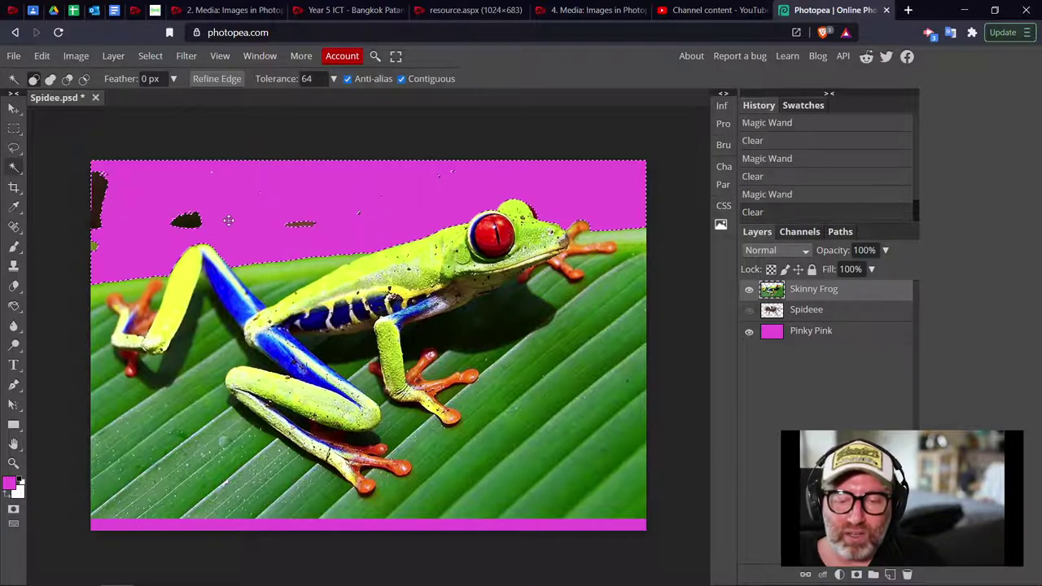
left_click(186, 219)
key("Delete")
left_click(102, 190)
key("Delete")
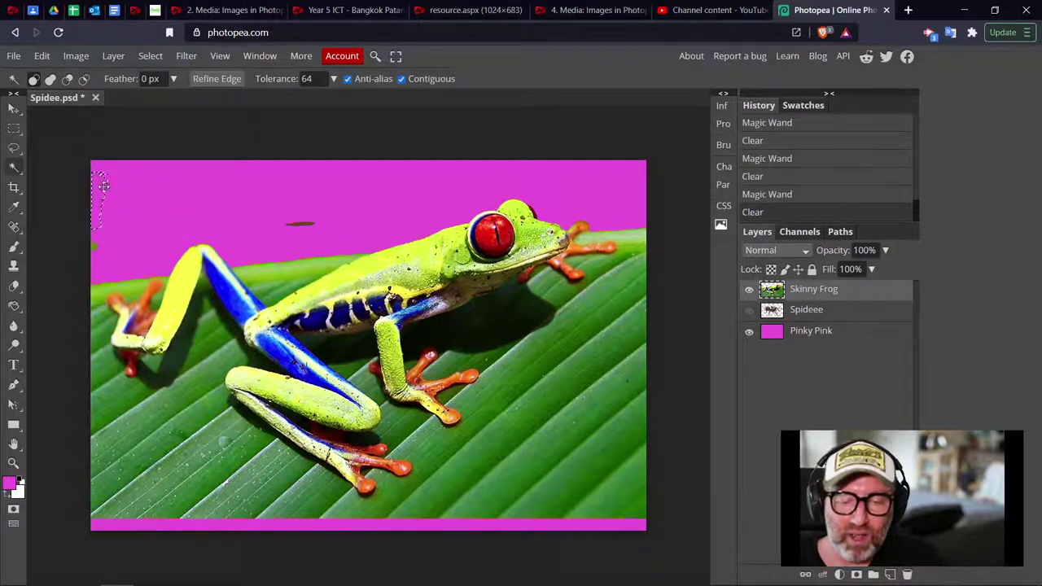
Delete the lower-left, bottom, right-hand and left-edge leaf areas, then select the shadow under the frog
left_click(165, 434)
key("Delete")
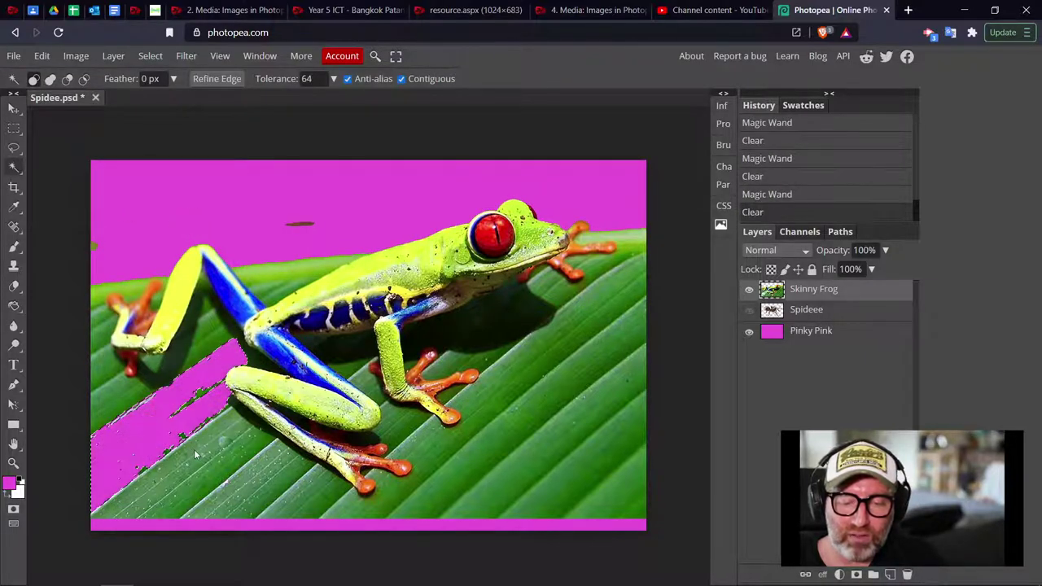
left_click(291, 498)
key("Delete")
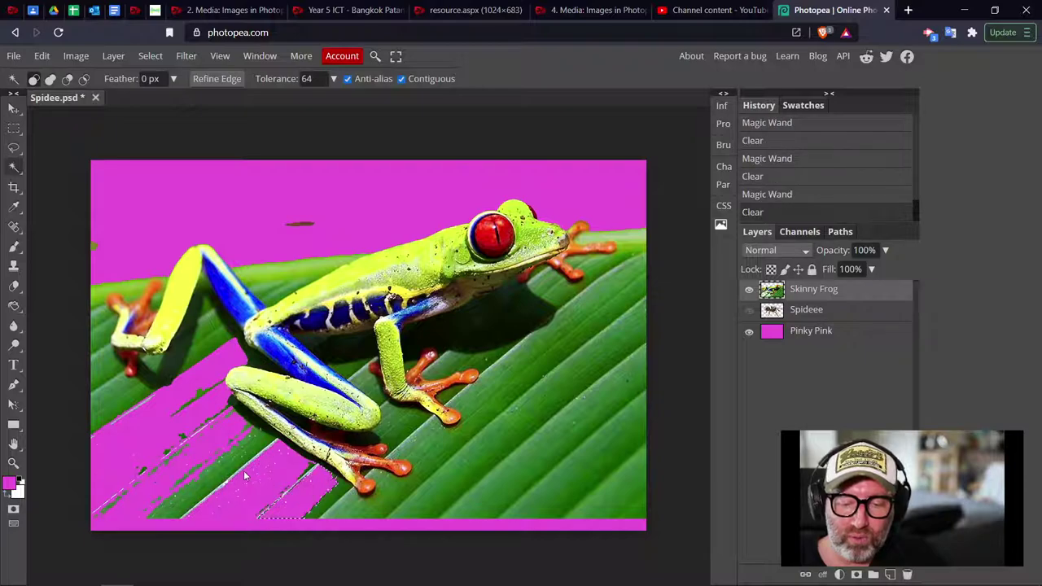
left_click(244, 475)
key("Delete")
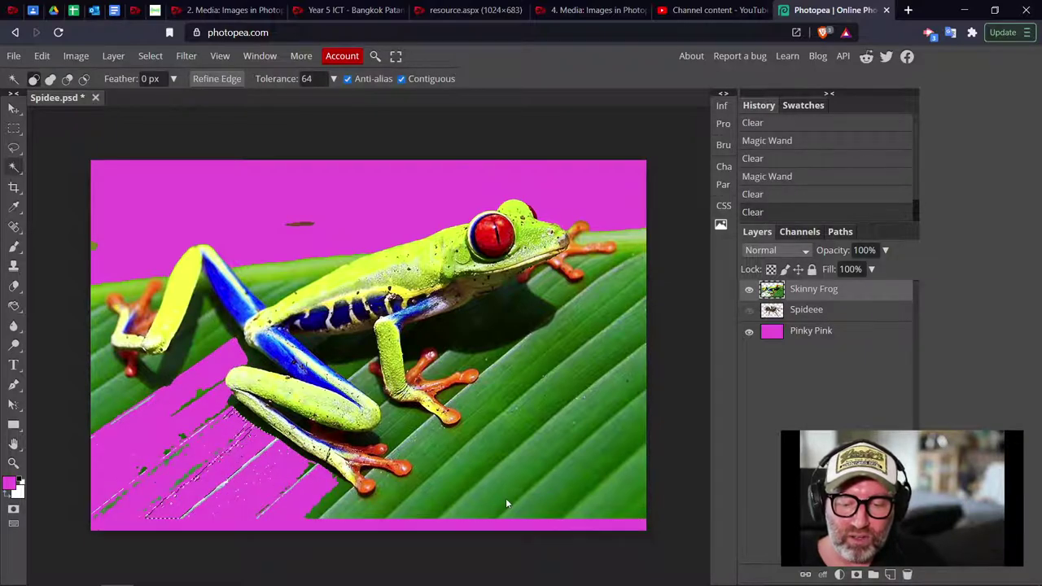
left_click(504, 500)
key("Delete")
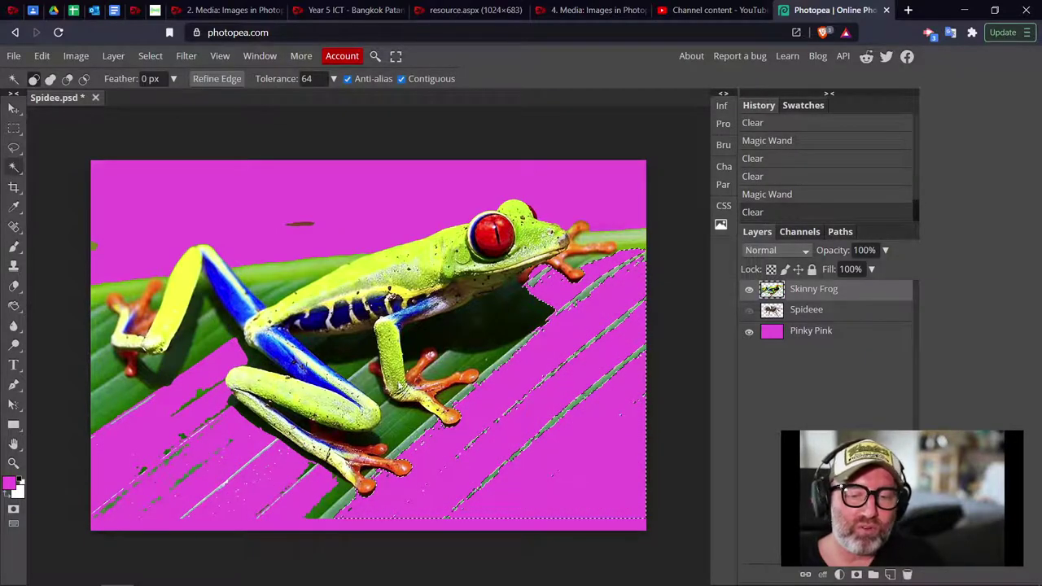
left_click(110, 391)
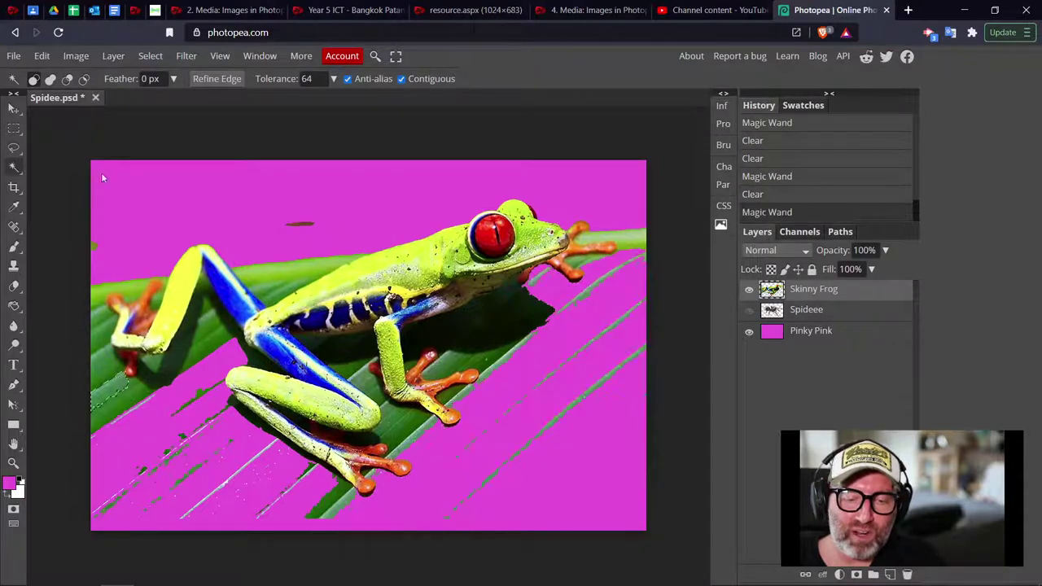
left_click(42, 56)
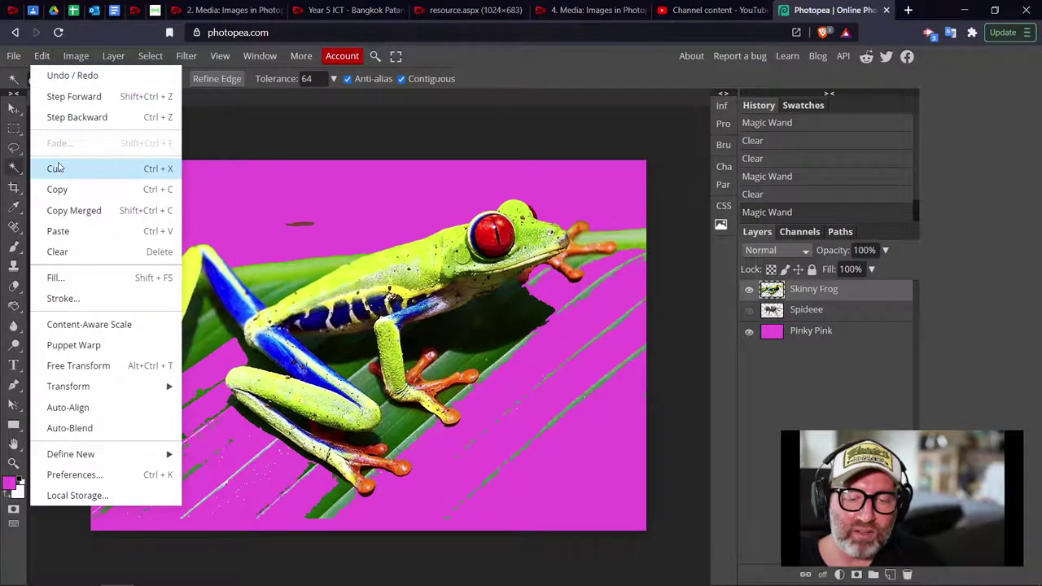
left_click(56, 167)
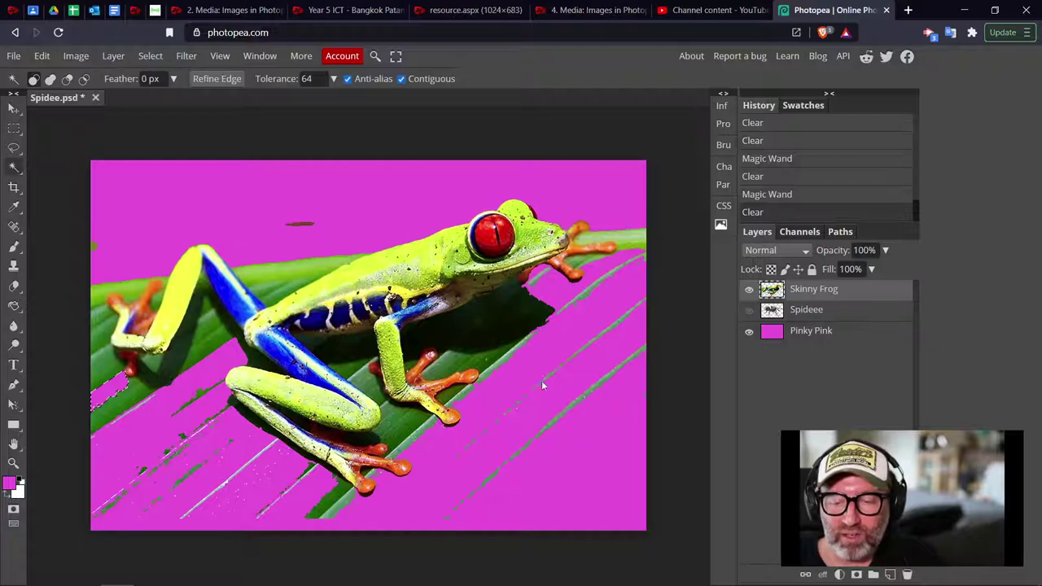
left_click(498, 350)
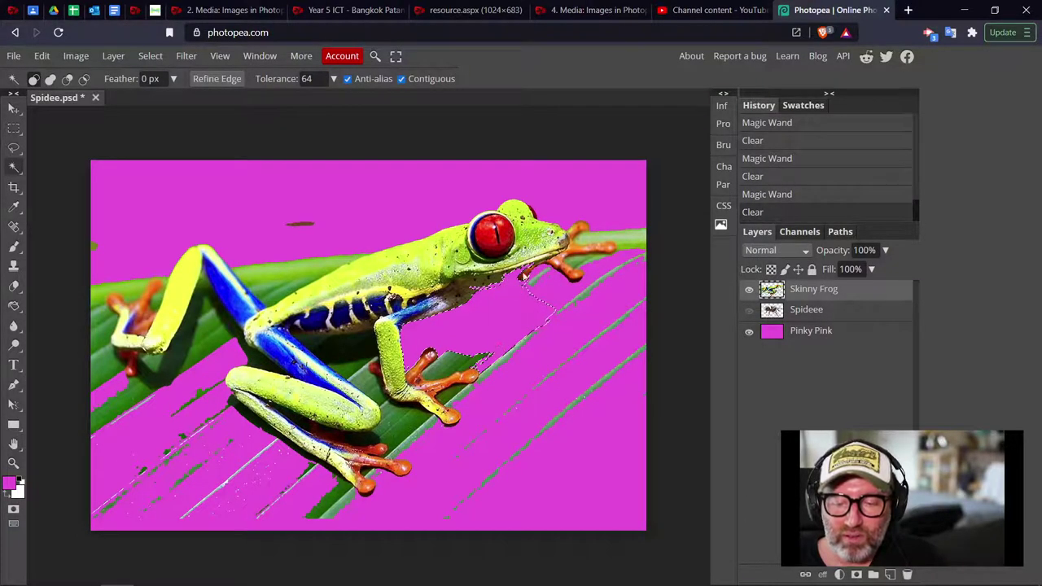
Undo the last Clear and erase the leftover green leaf streaks at the frog's lower left
key("ctrl+z")
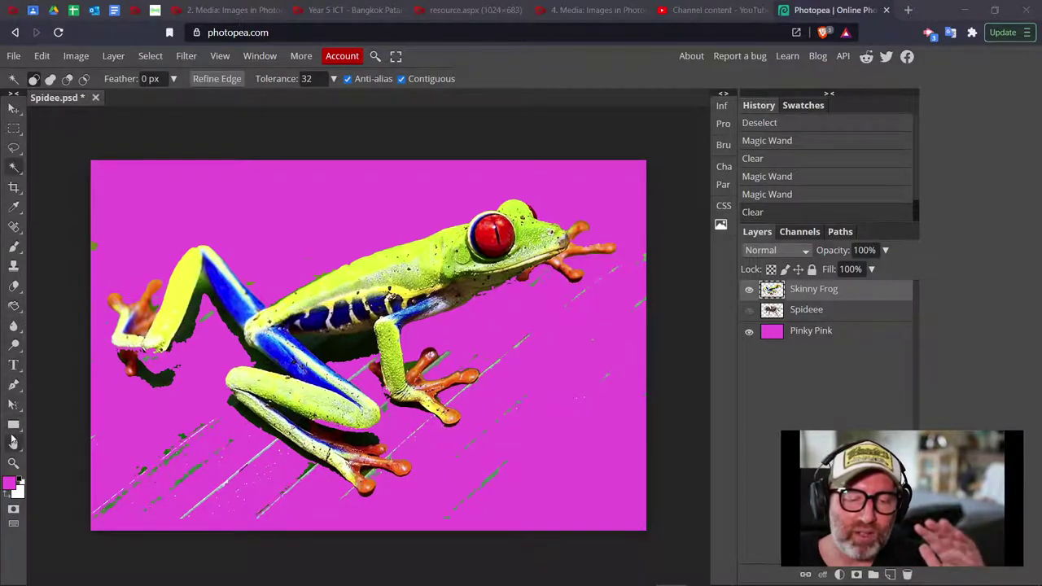
left_click(14, 286)
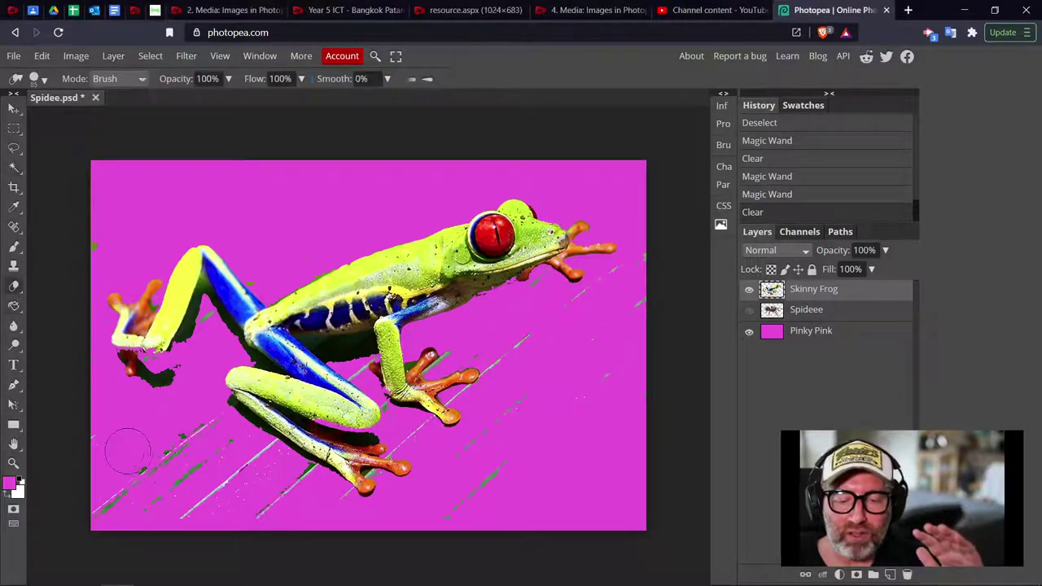
left_click_drag(170, 446, 159, 453)
left_click_drag(159, 453, 122, 480)
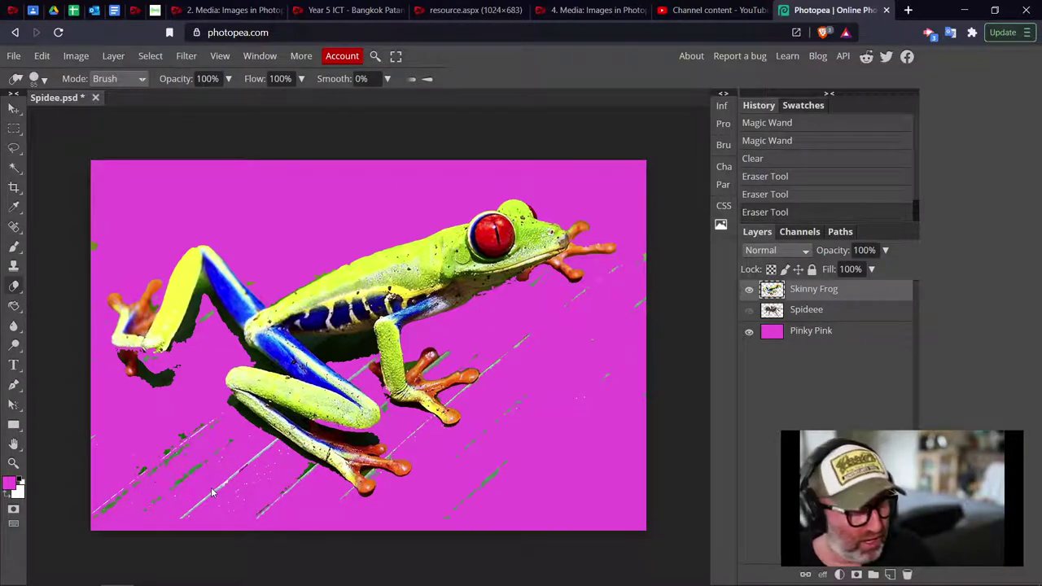
key("ctrl+d")
mouse_move(216, 503)
left_mouse_down()
mouse_move(142, 476)
mouse_move(174, 442)
mouse_move(259, 485)
mouse_move(117, 499)
mouse_move(111, 424)
mouse_move(153, 445)
left_mouse_up()
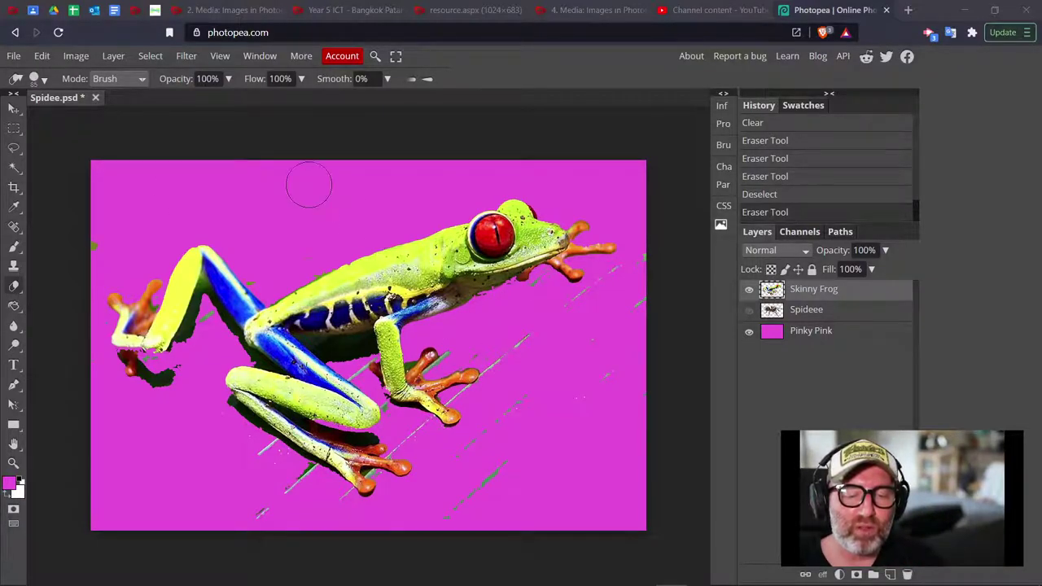
left_click(11, 169)
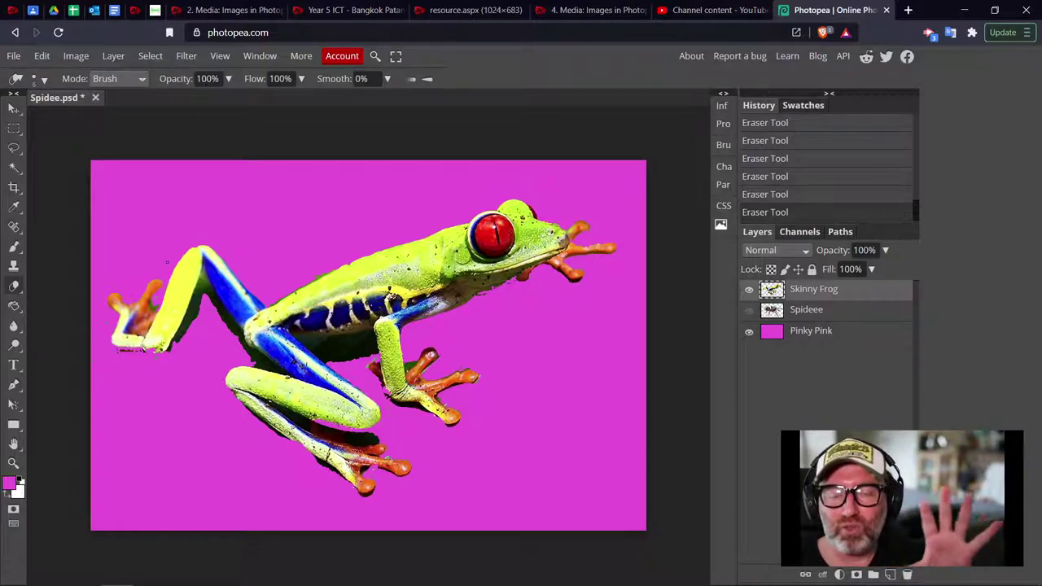
Free Transform the Skinny Frog layer: flip it to face left, enlarge it, move it right
left_click(42, 55)
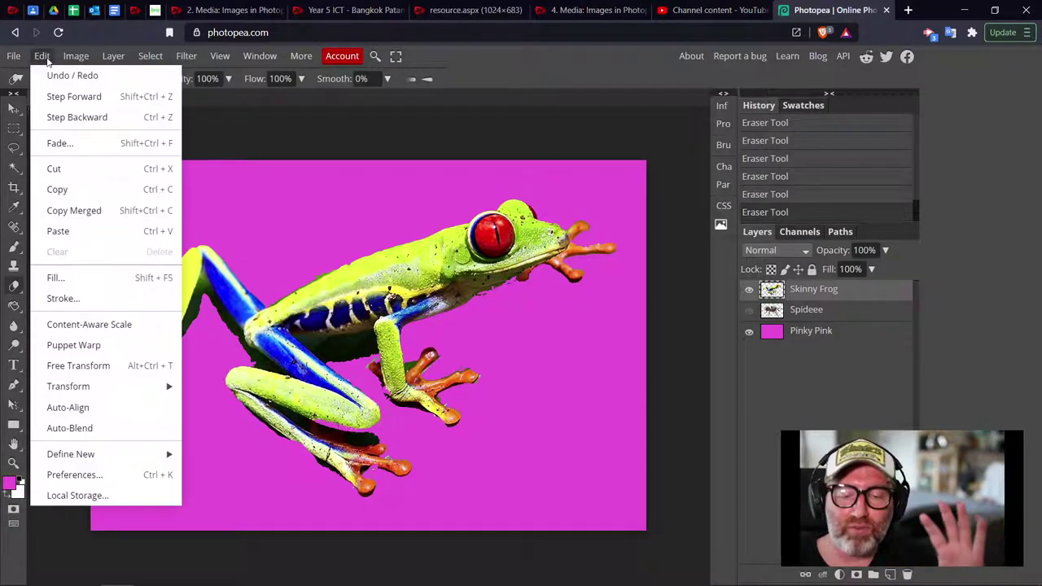
left_click(99, 365)
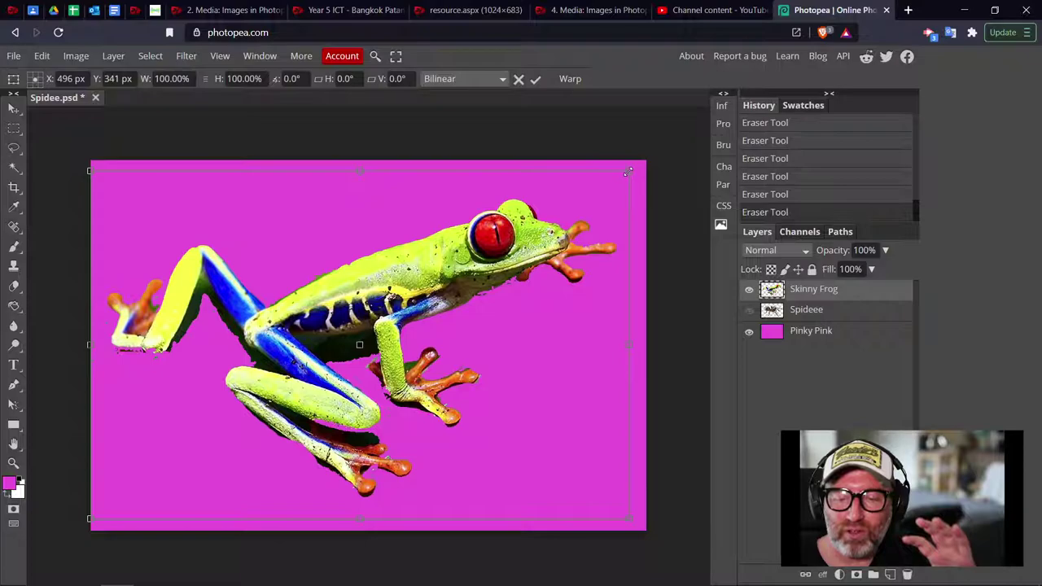
left_click_drag(629, 172, 352, 357)
left_click_drag(255, 368, 434, 297)
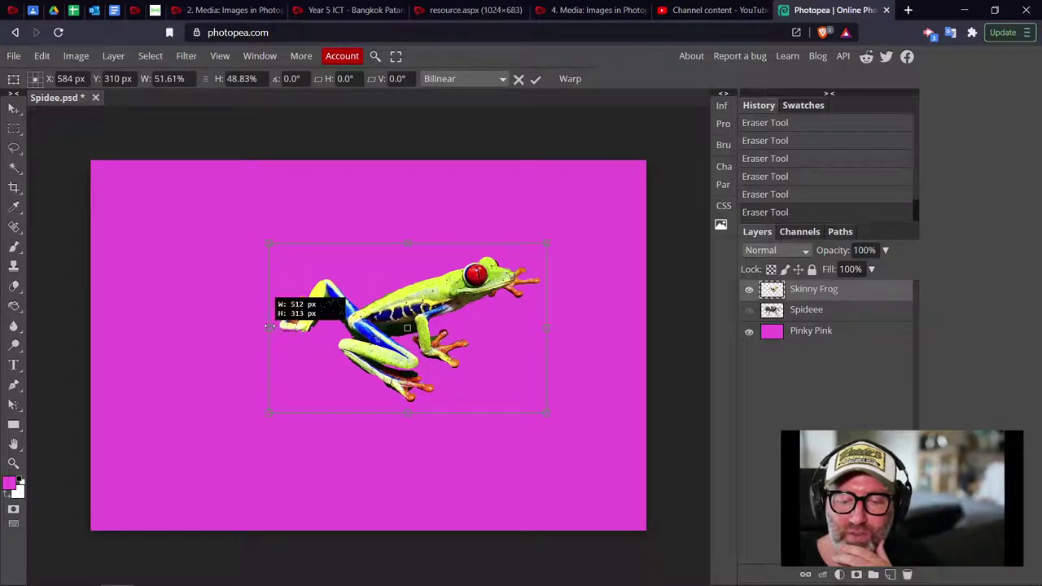
left_click_drag(270, 326, 695, 326)
left_click_drag(627, 326, 409, 331)
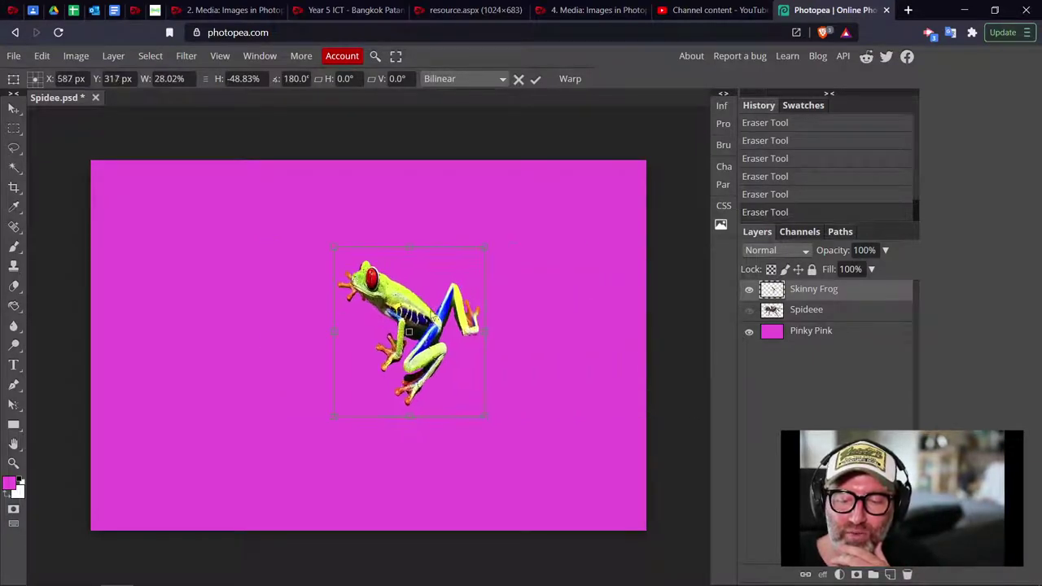
left_click_drag(487, 332, 612, 329)
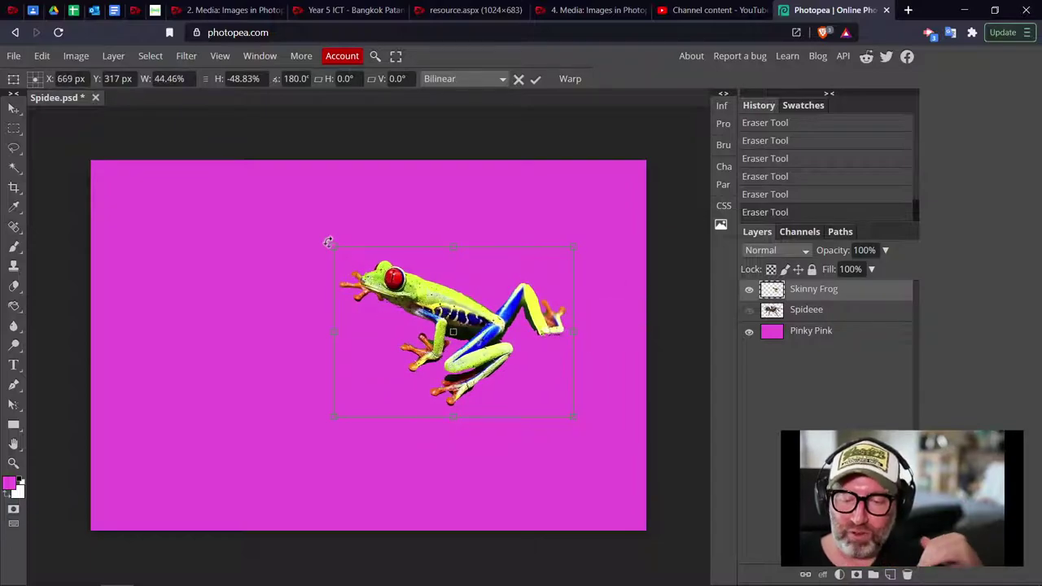
left_click_drag(331, 244, 271, 199)
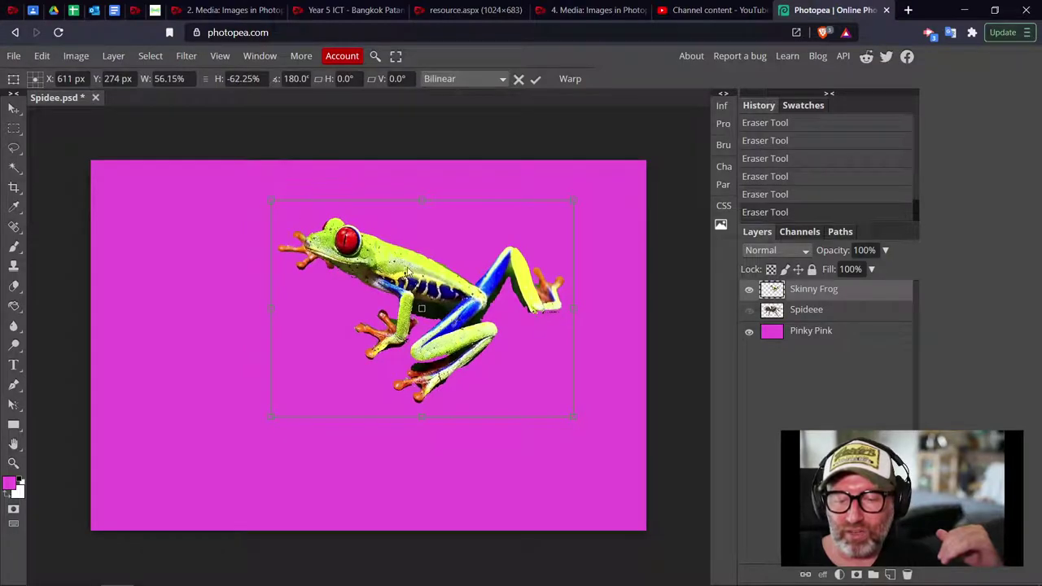
left_click_drag(407, 271, 541, 319)
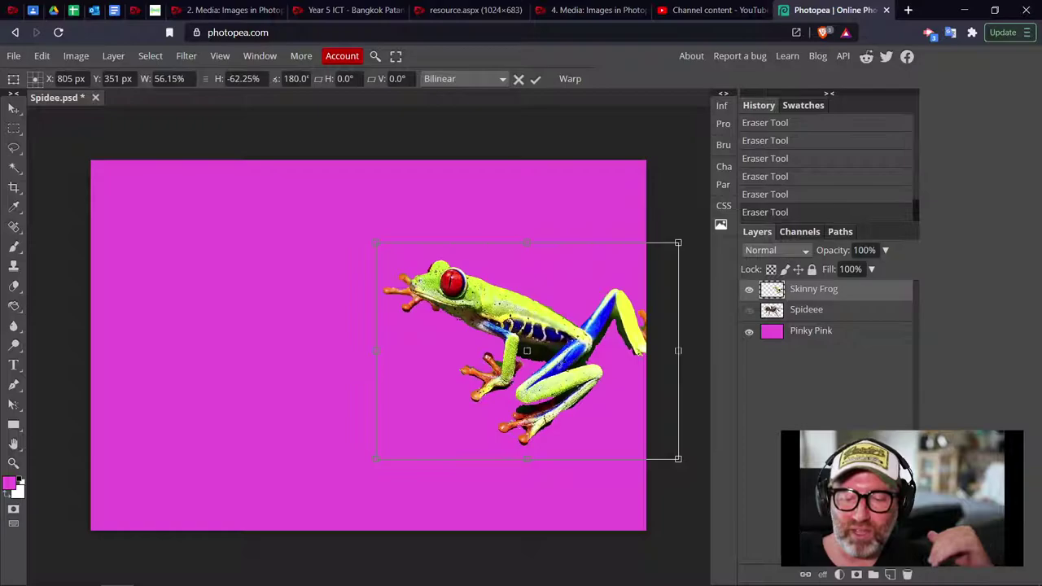
key("Return")
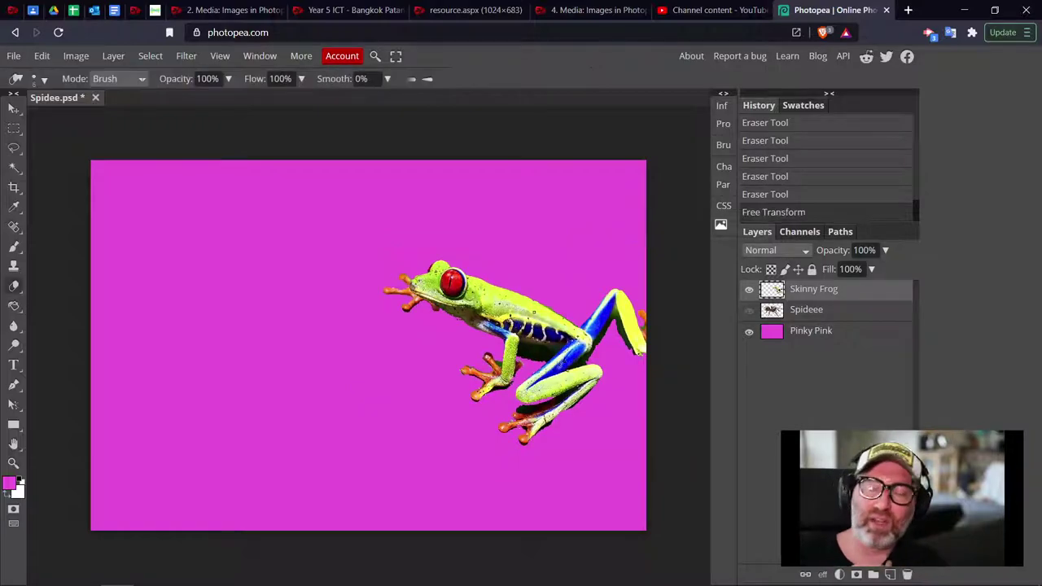
Show the Spideee layer again, commit the frog transform and select the tarantula layer
left_click(748, 310)
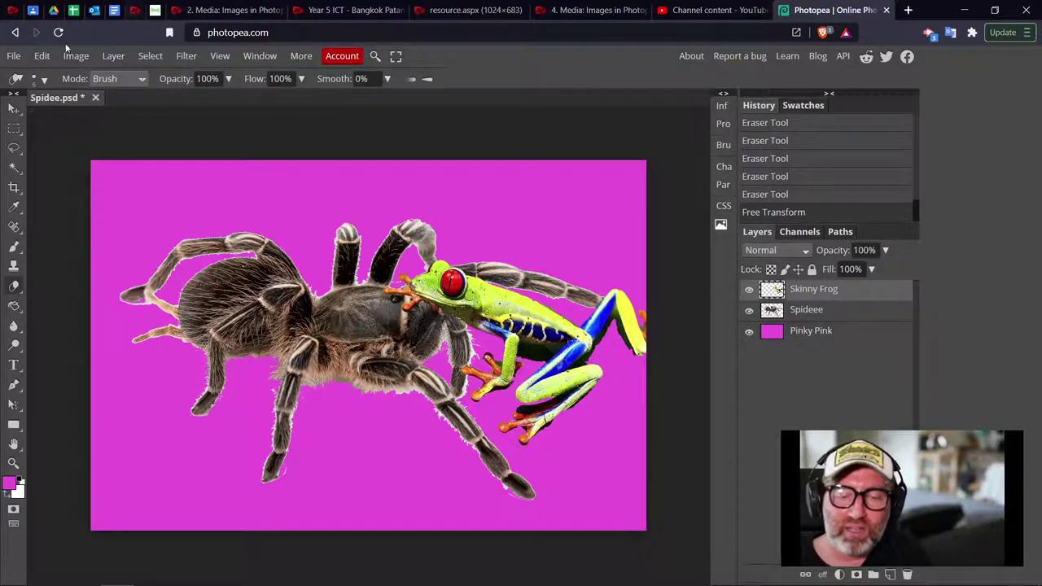
left_click(41, 55)
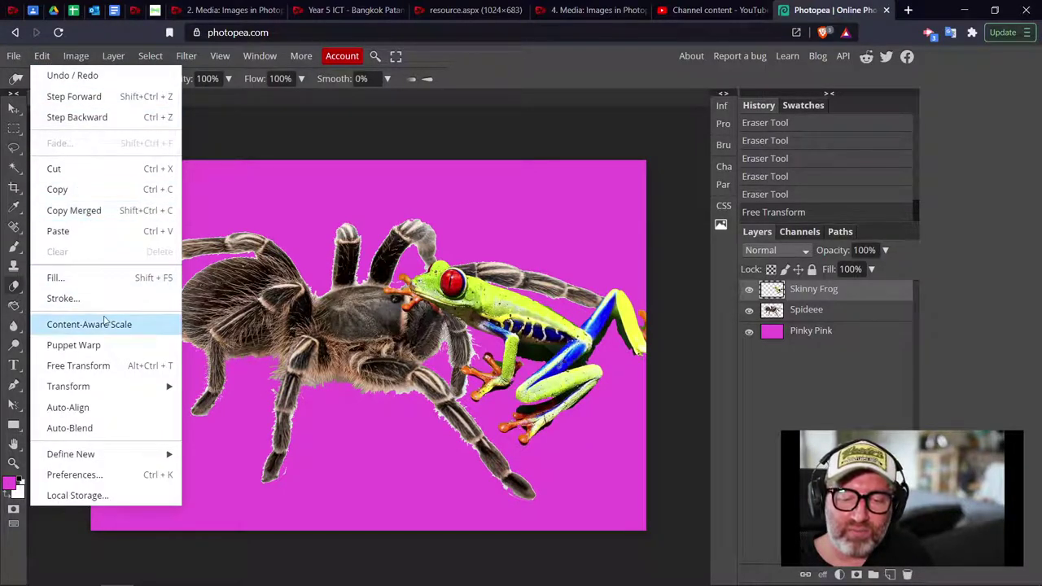
left_click(103, 373)
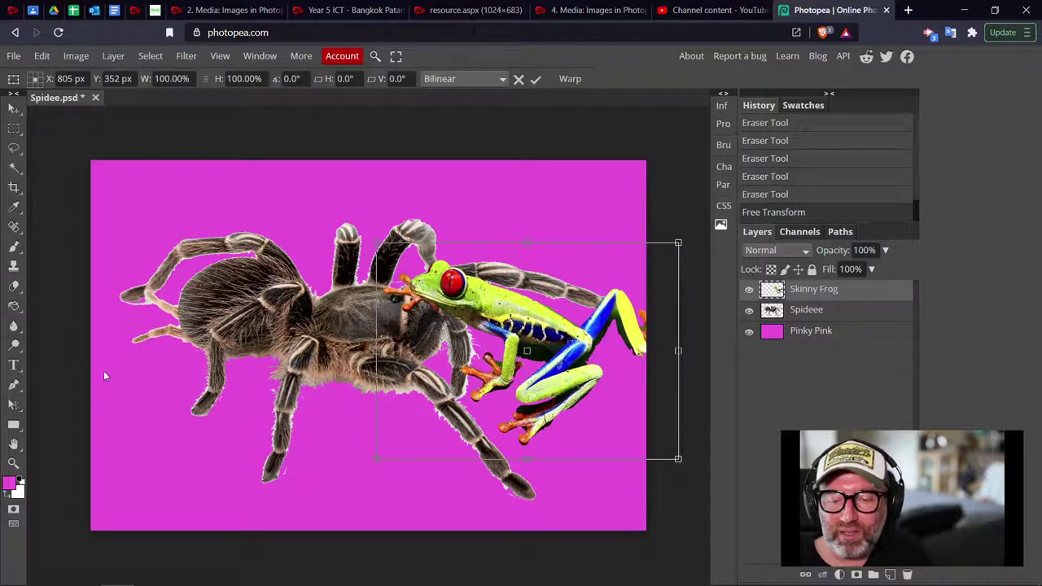
left_click(816, 322)
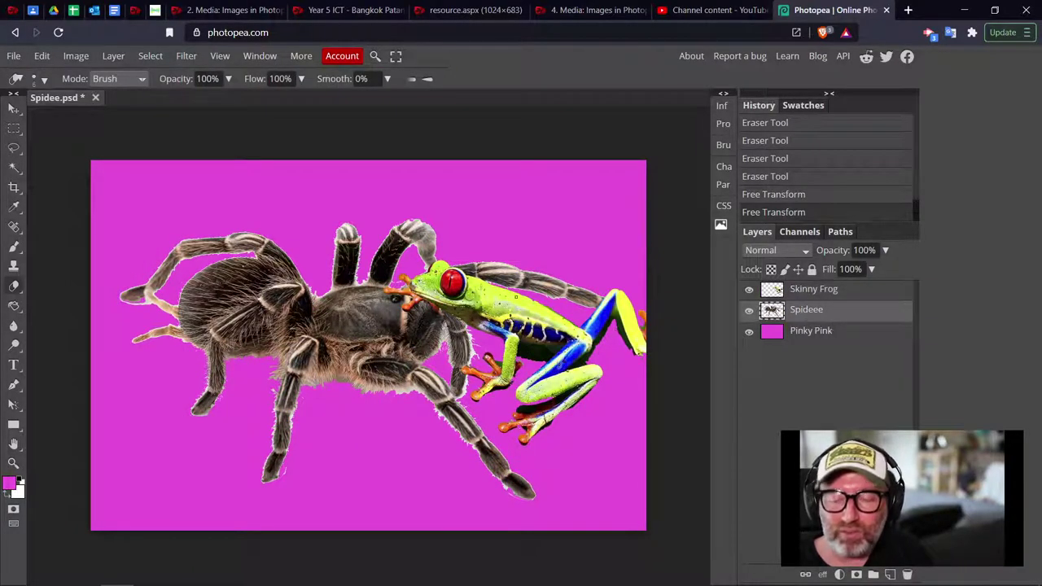
Shrink the tarantula, tilt it about 21° and move it left to face the frog
left_click(39, 57)
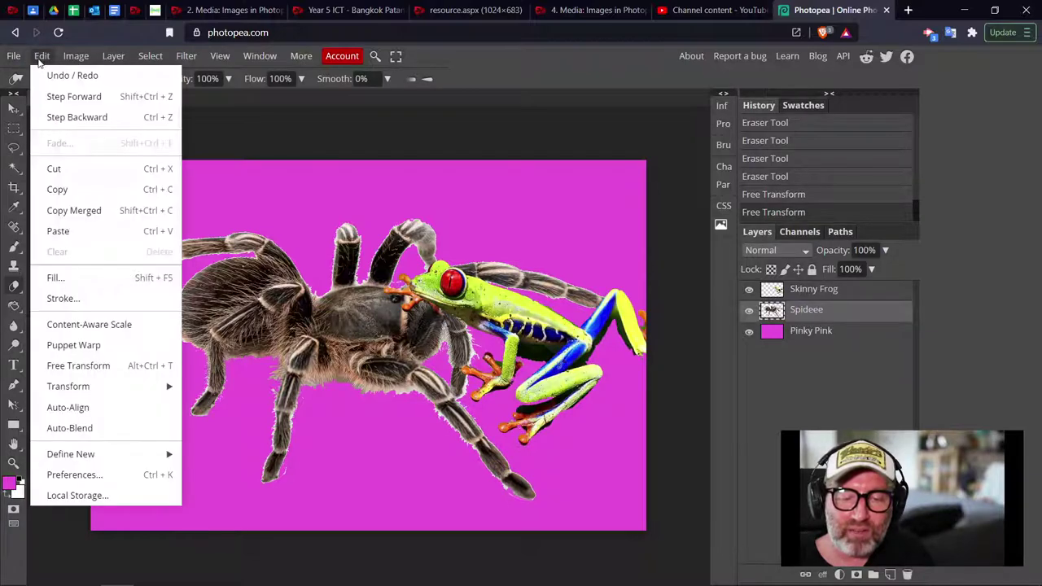
left_click(80, 367)
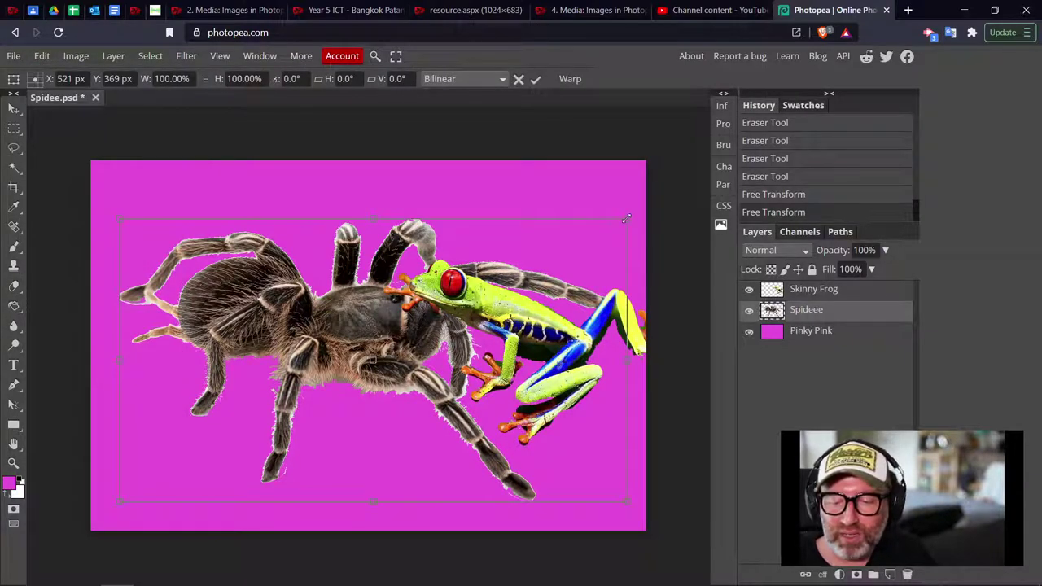
left_click_drag(626, 218, 419, 214)
left_click_drag(289, 357, 248, 319)
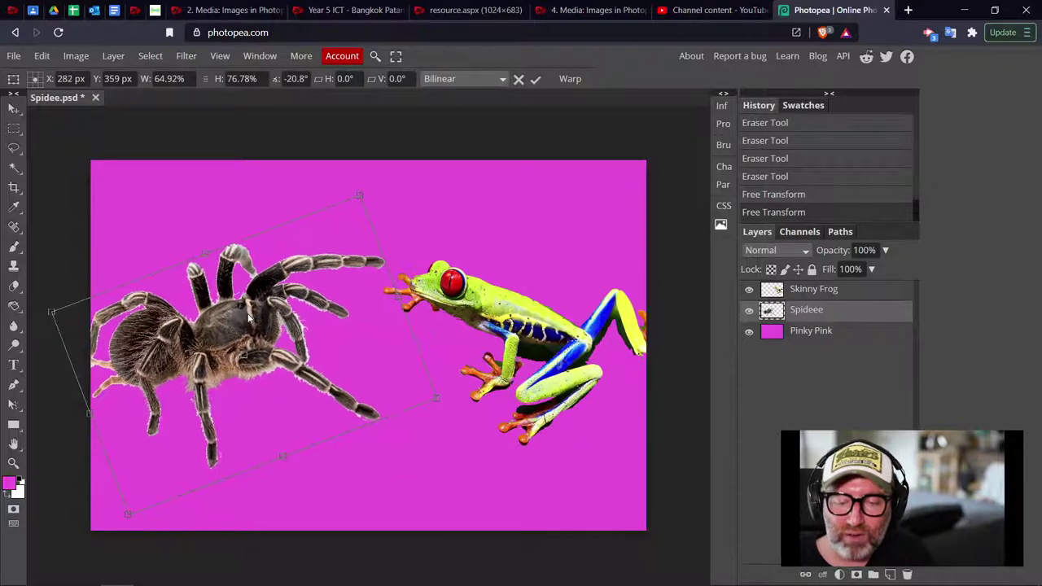
key("Return")
key("e")
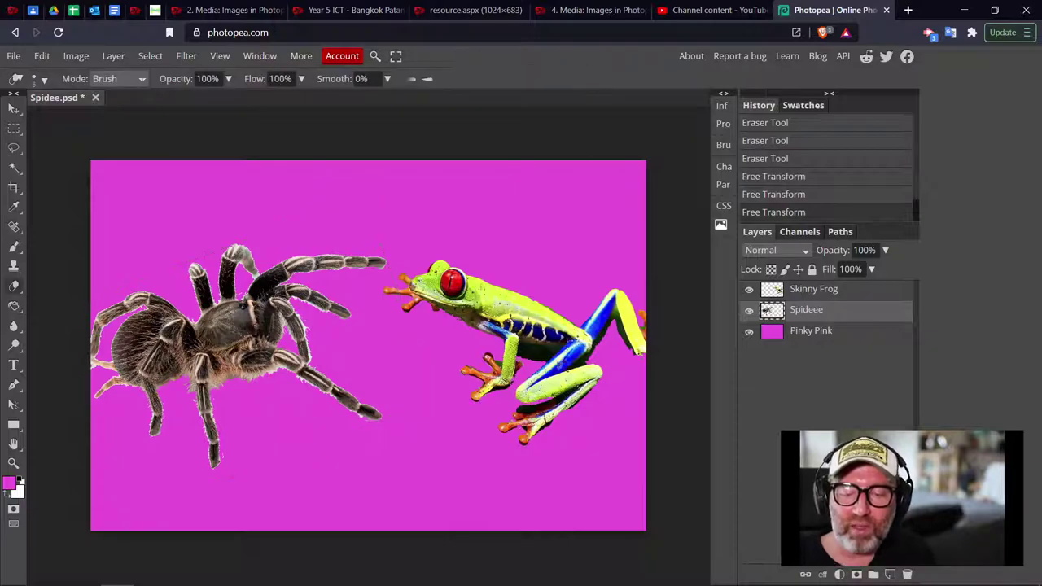
Select the Pinky Pink layer and try out new foreground colours in the Color Picker
left_click(805, 337)
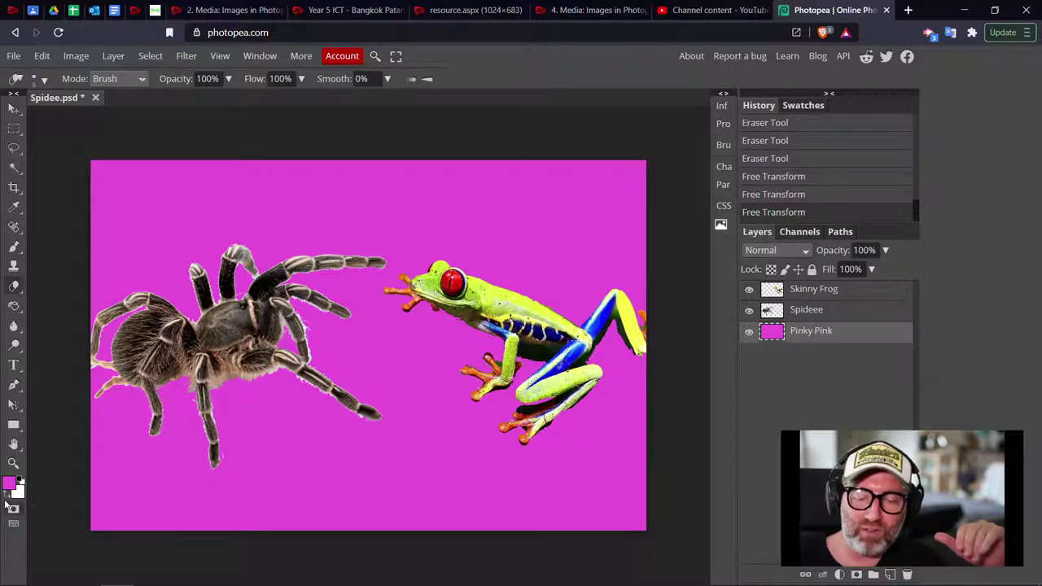
left_click(10, 486)
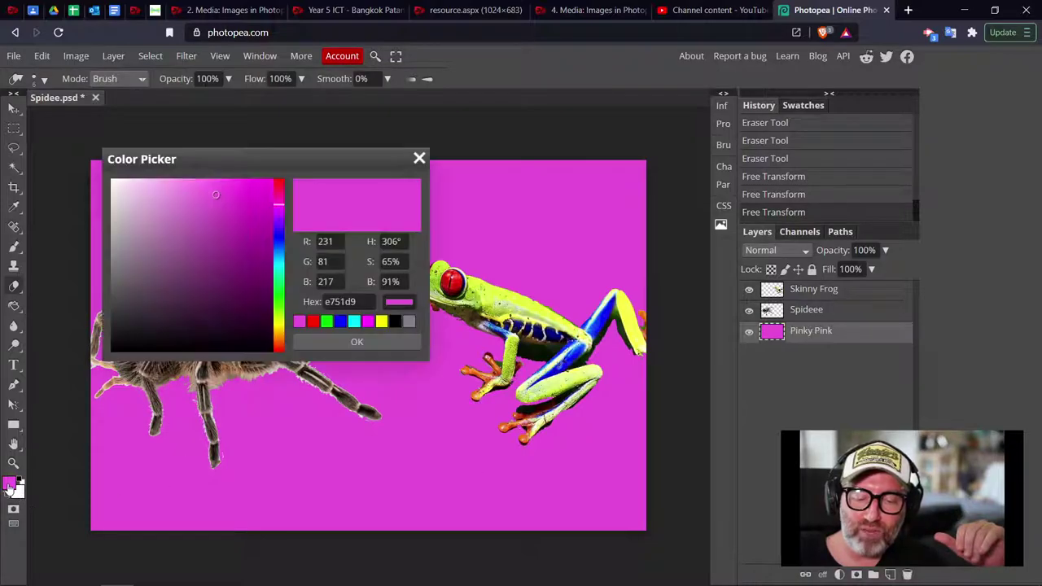
left_click(206, 231)
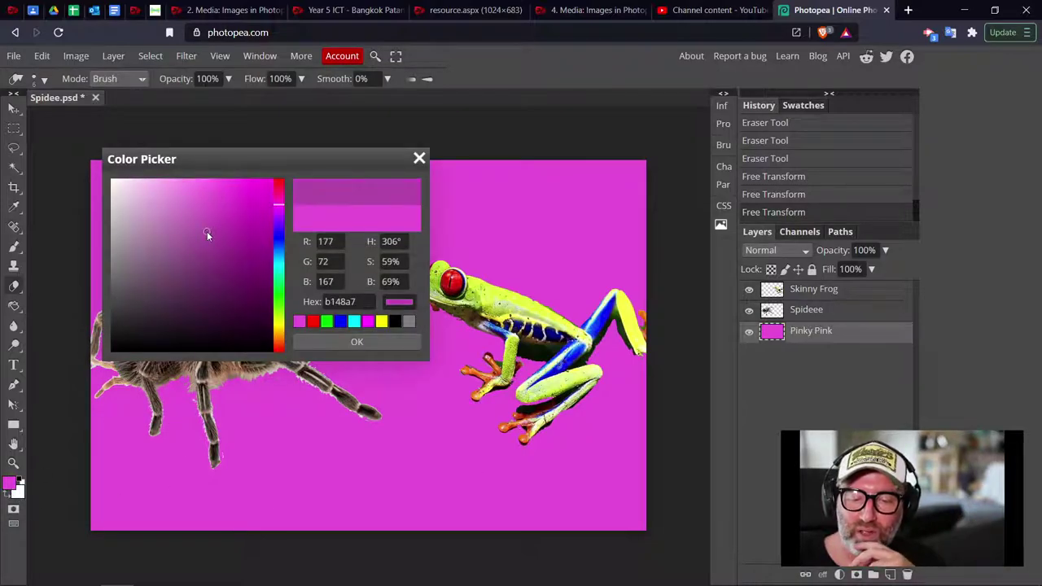
left_click(368, 321)
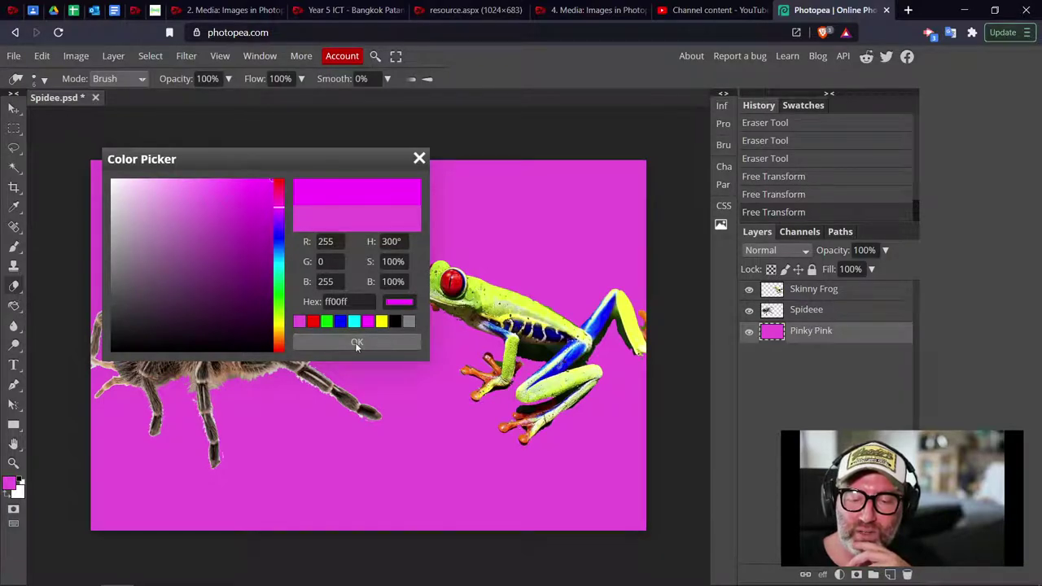
left_click(280, 333)
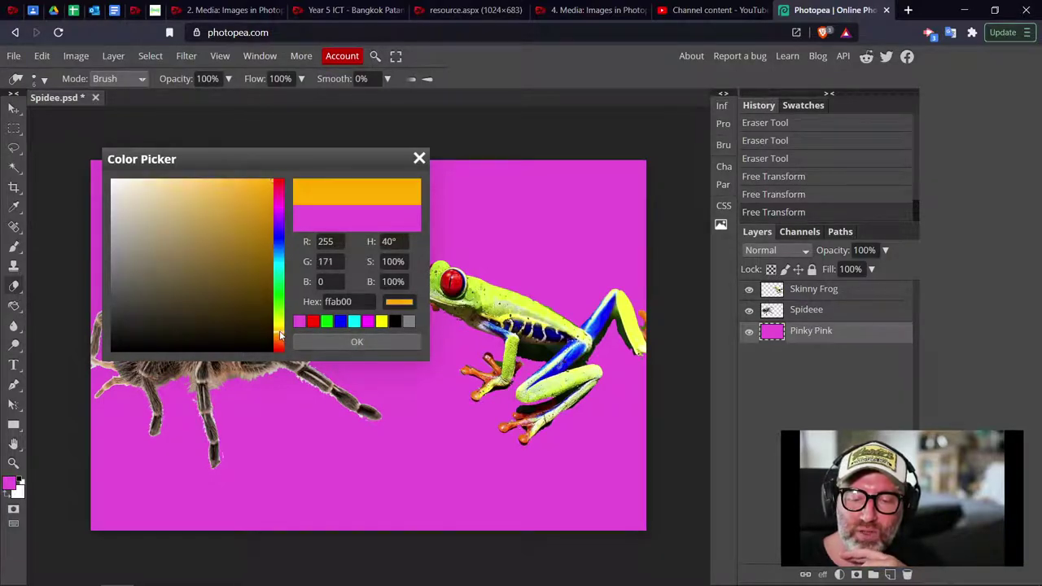
left_click_drag(280, 334, 281, 338)
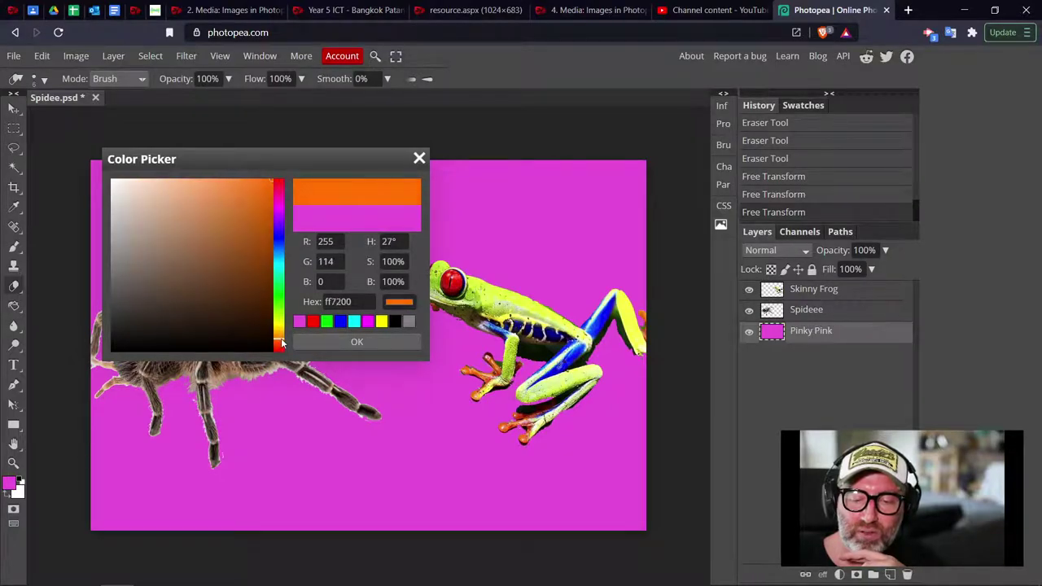
left_click_drag(174, 210, 214, 214)
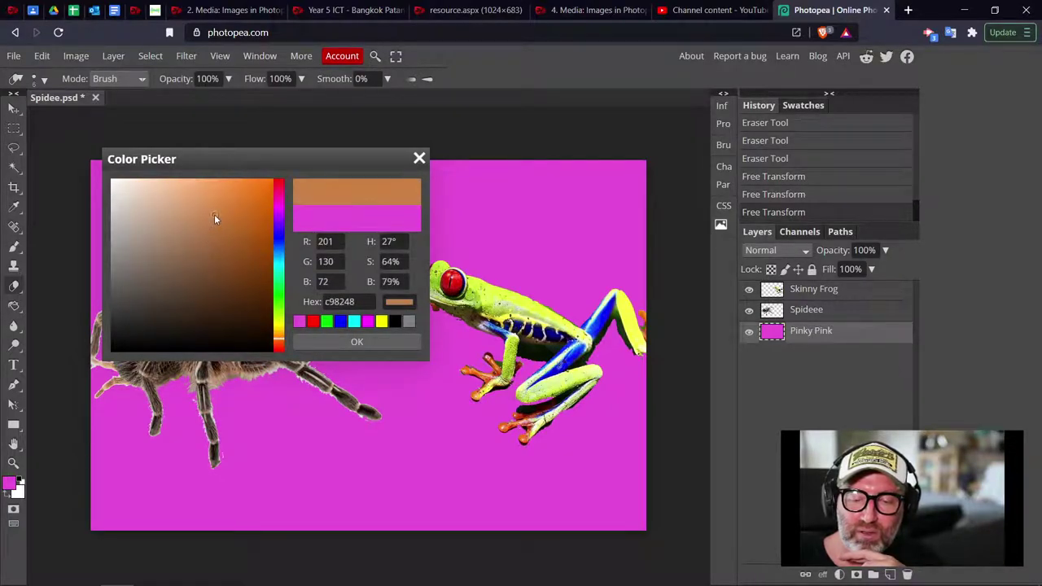
left_click(282, 327)
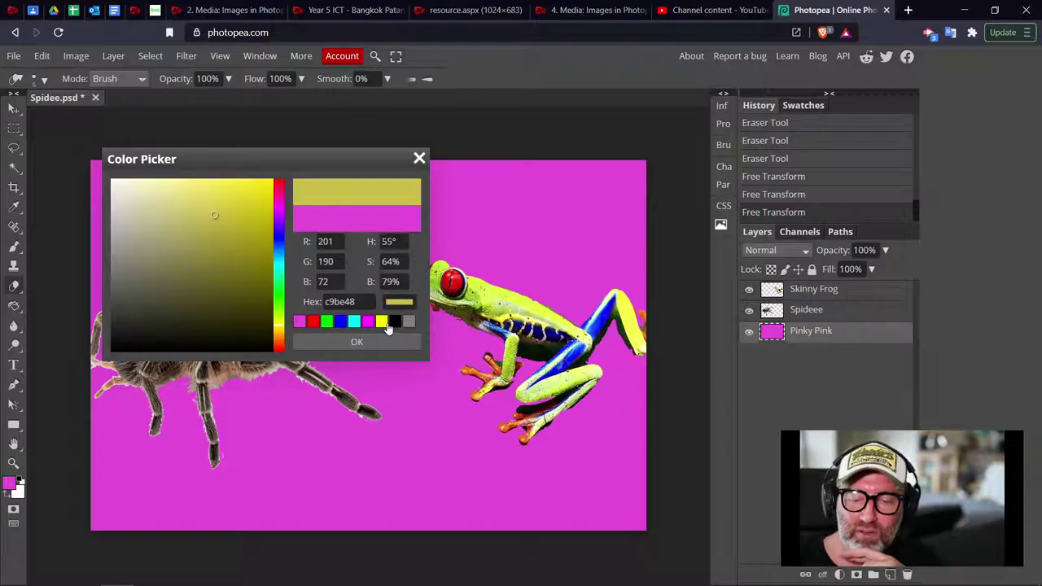
Settle on light pink ef7bef and Paint Bucket fill the background with it
left_click(369, 322)
left_click(218, 207)
mouse_move(218, 205)
left_mouse_down()
mouse_move(230, 203)
mouse_move(194, 234)
mouse_move(190, 192)
left_mouse_up()
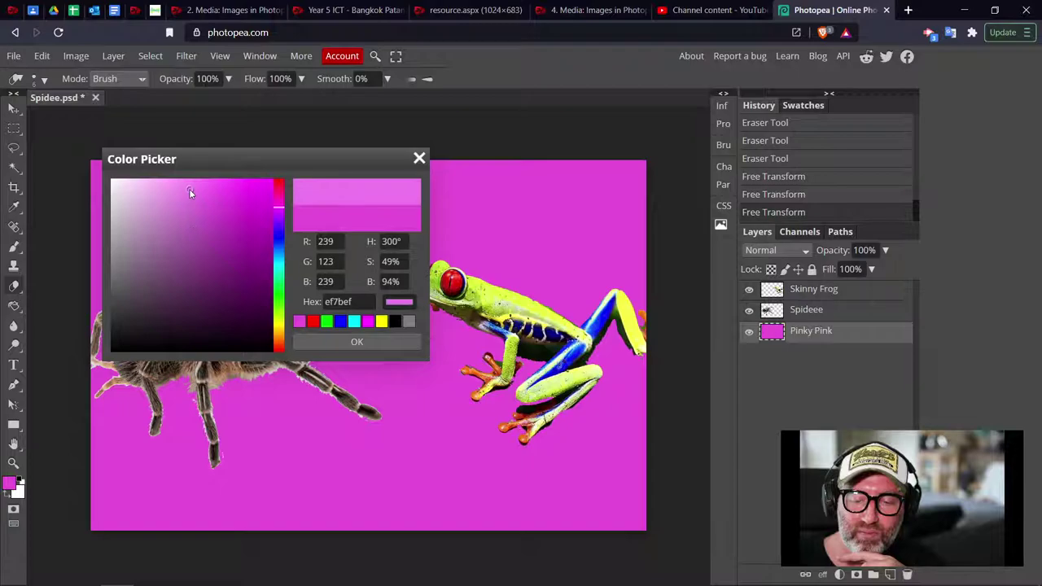
left_click(349, 341)
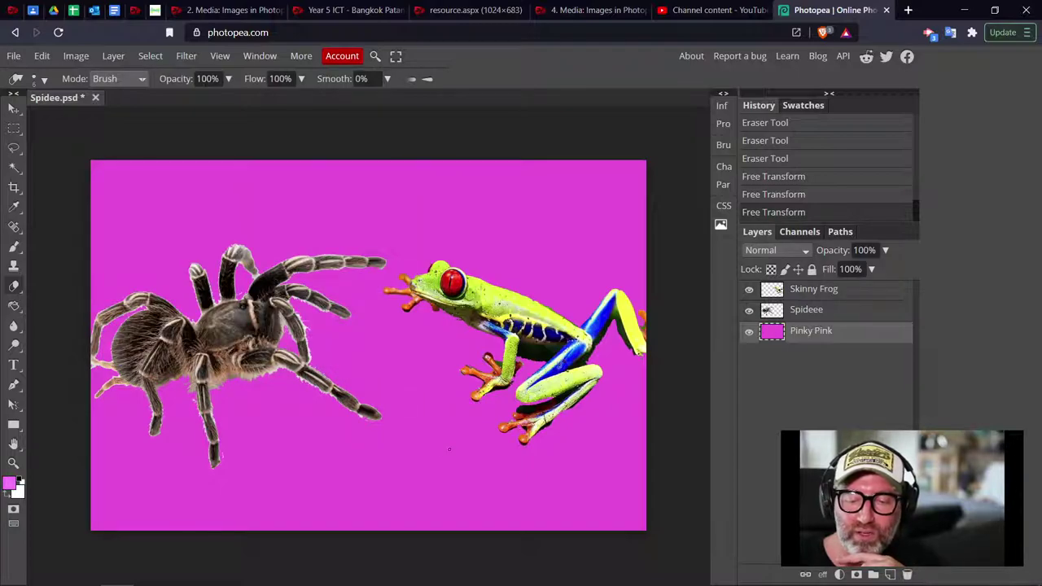
left_click(10, 306)
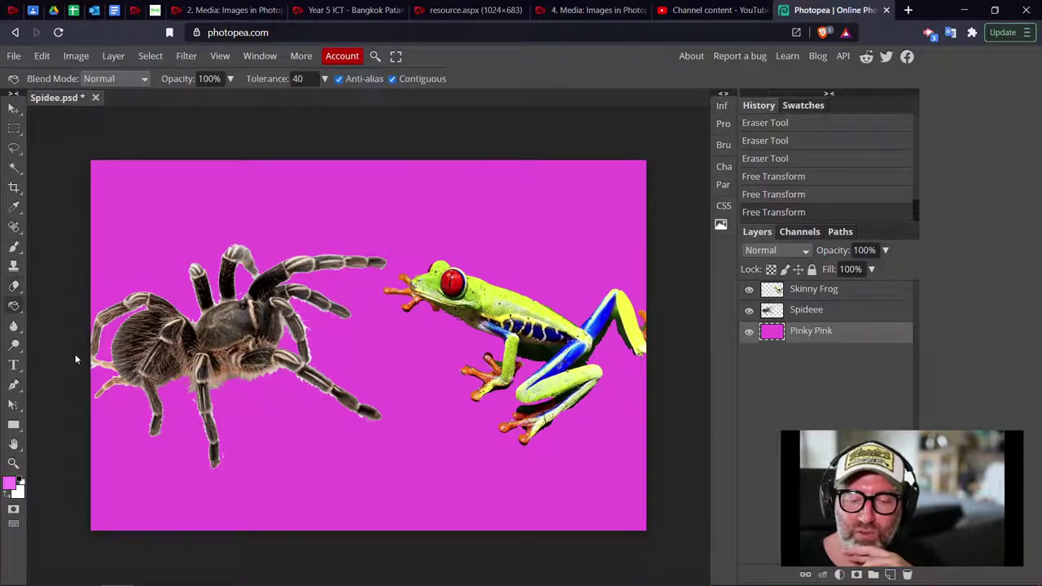
left_click(392, 493)
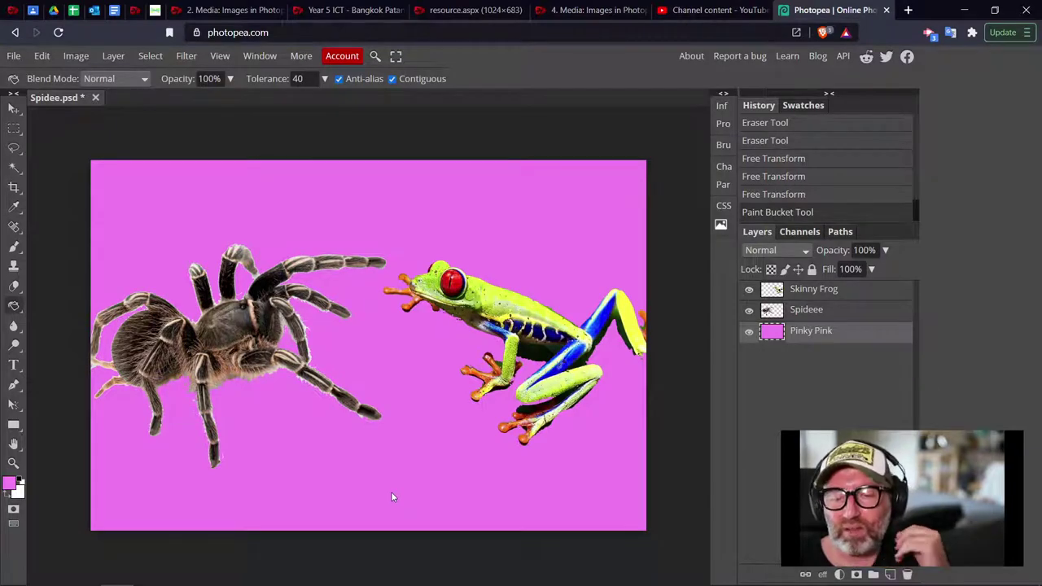